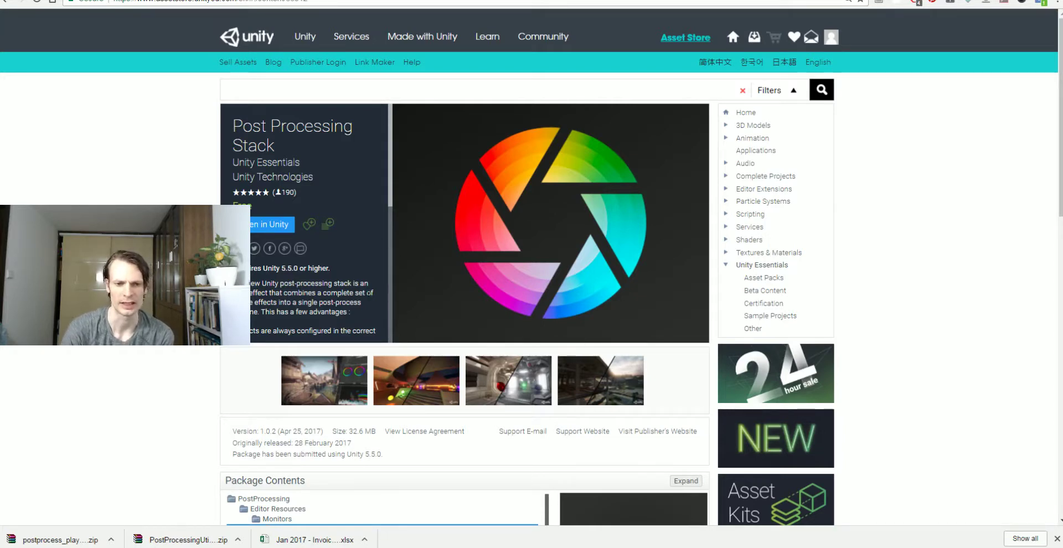
# Step: Review the Post Processing Stack asset description and the readme of the PostProcessingUtilities repository on GitHub
pyautogui.scroll(-4, 369, 301)
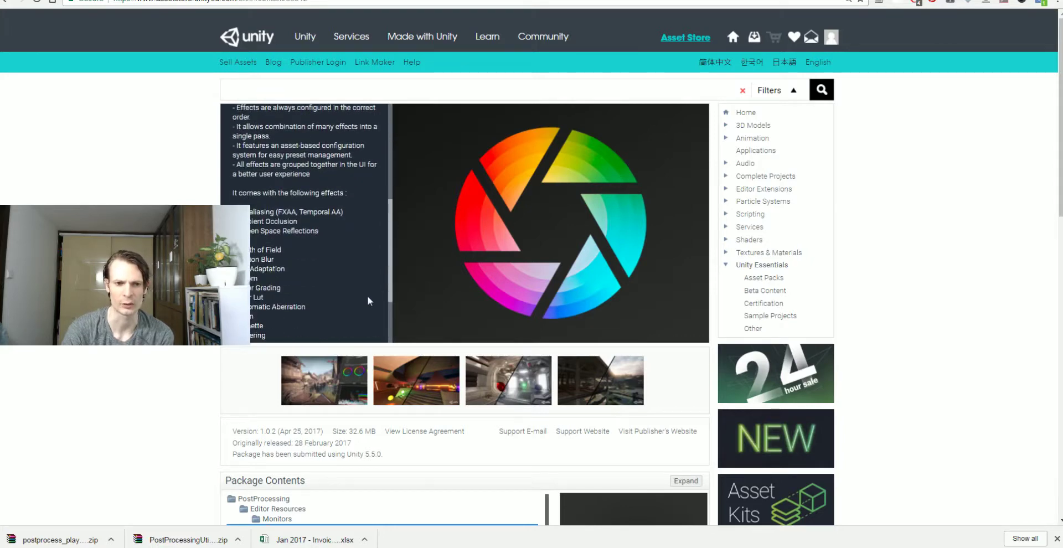
pyautogui.scroll(4, 369, 300)
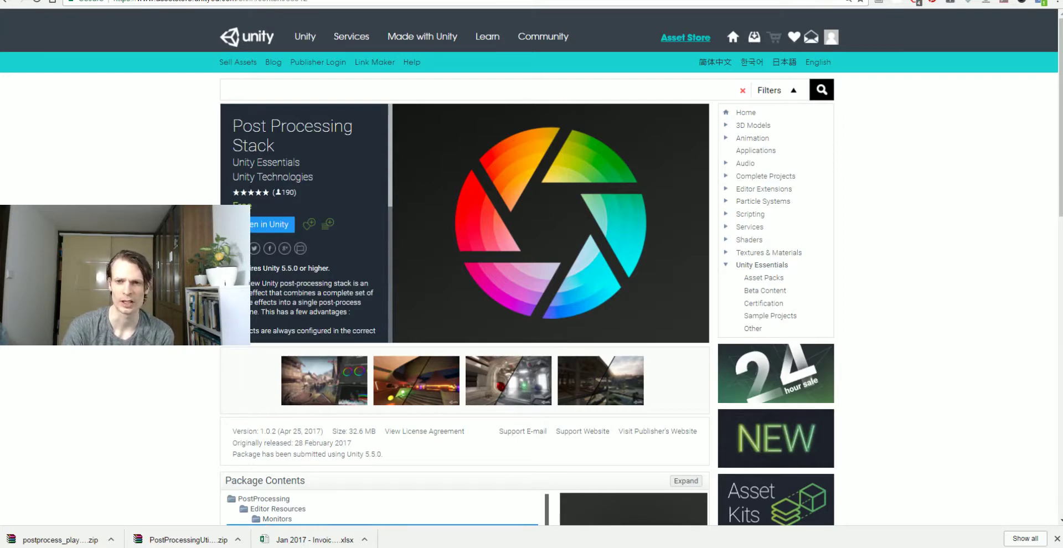
pyautogui.hotkey('ctrl', 'Tab')
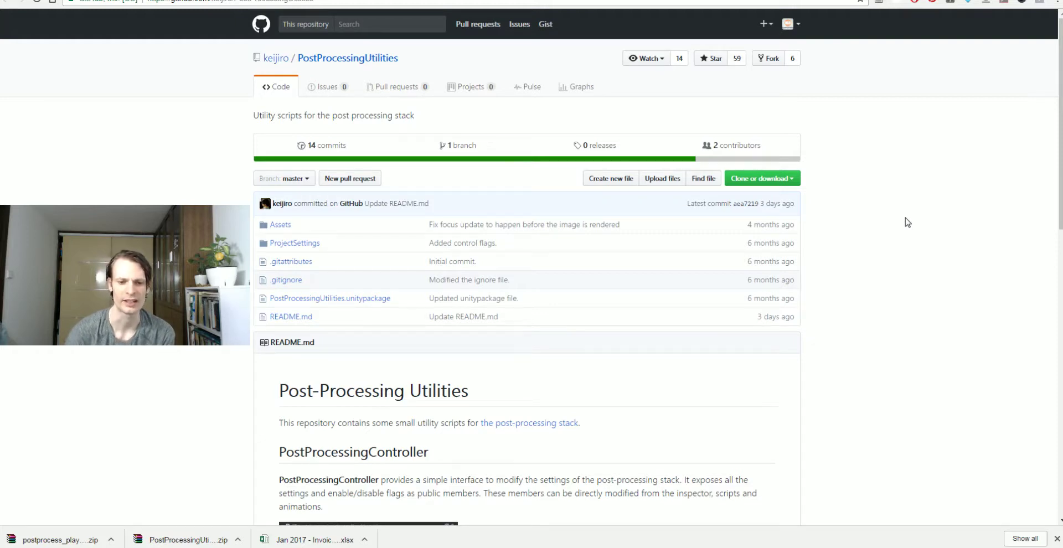
pyautogui.scroll(-3, 908, 252)
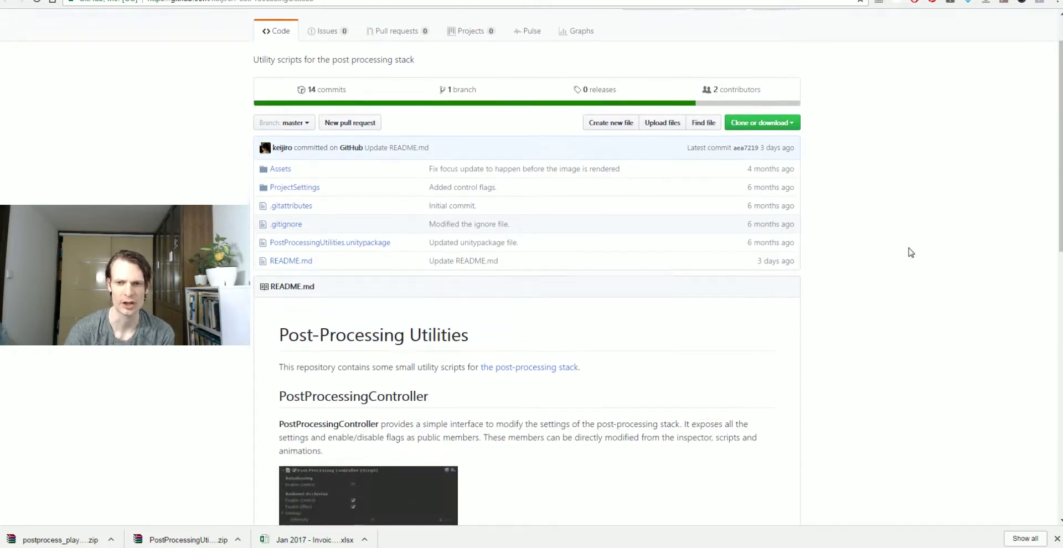
pyautogui.scroll(-2, 910, 252)
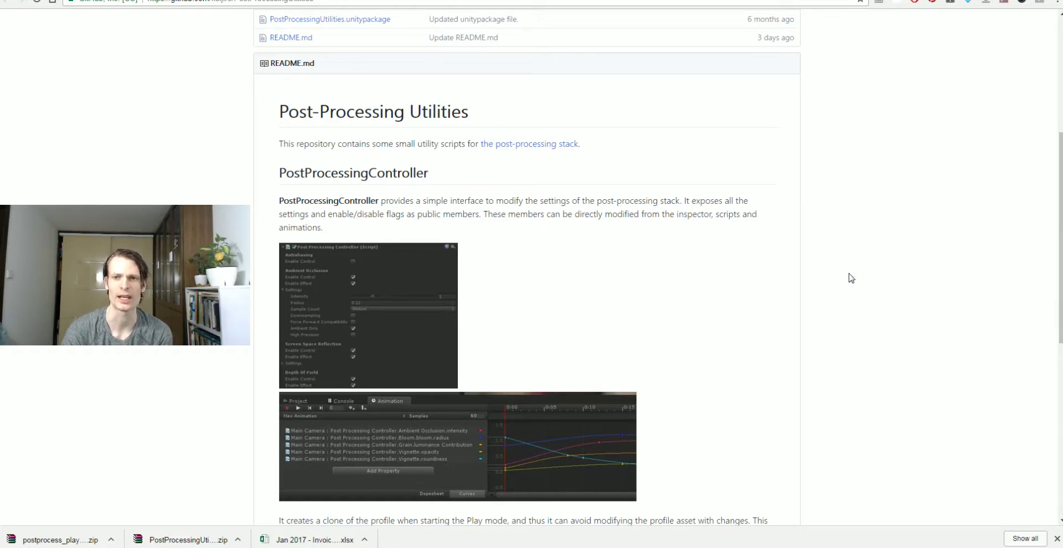
pyautogui.scroll(5, 851, 278)
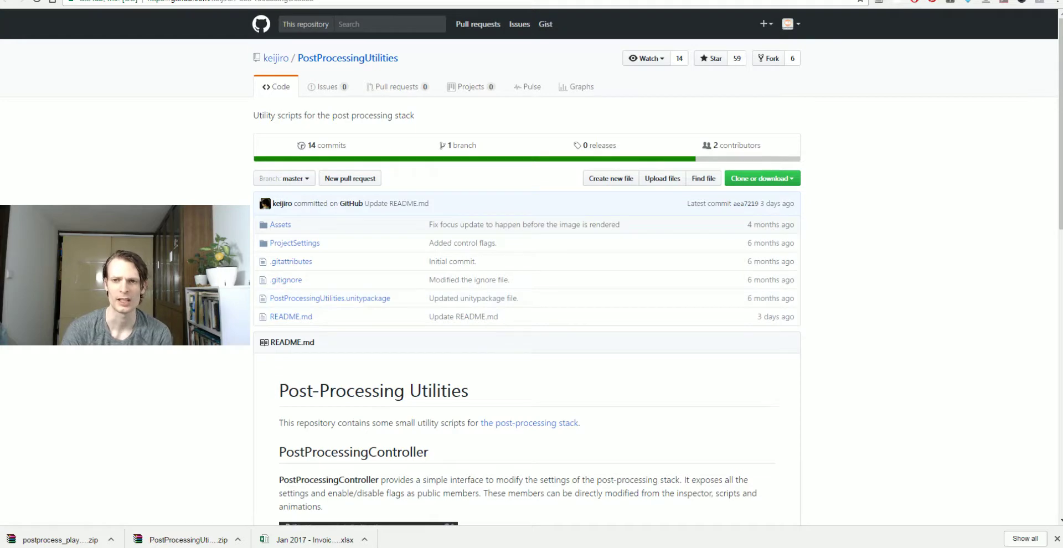
# Step: Go to the postprocess_playmaker repository on GitHub and view its ZIP download option
pyautogui.hotkey('ctrl', 'Tab')
pyautogui.click(876, 175)
pyautogui.scroll(1, 876, 175)
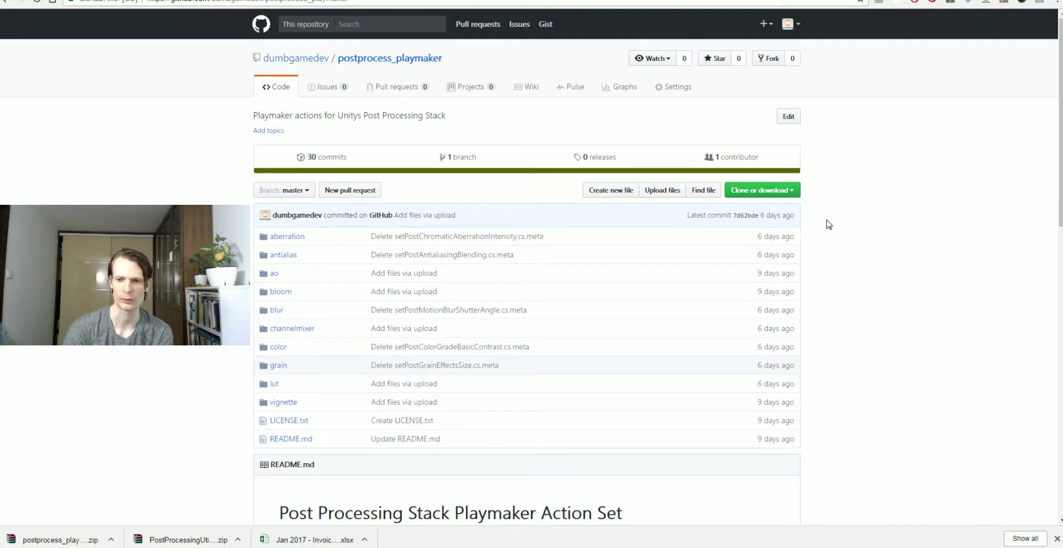
pyautogui.click(796, 192)
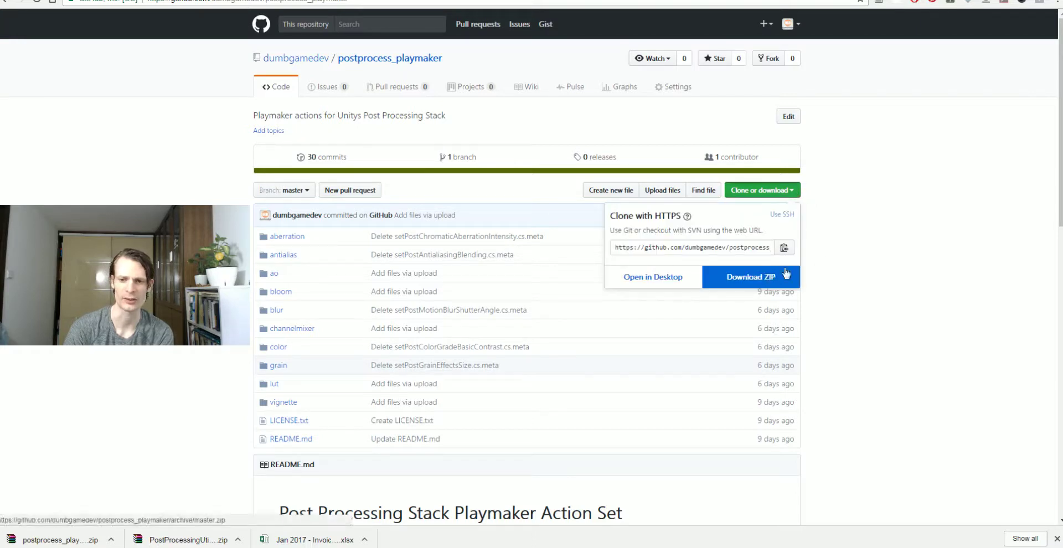
pyautogui.click(853, 245)
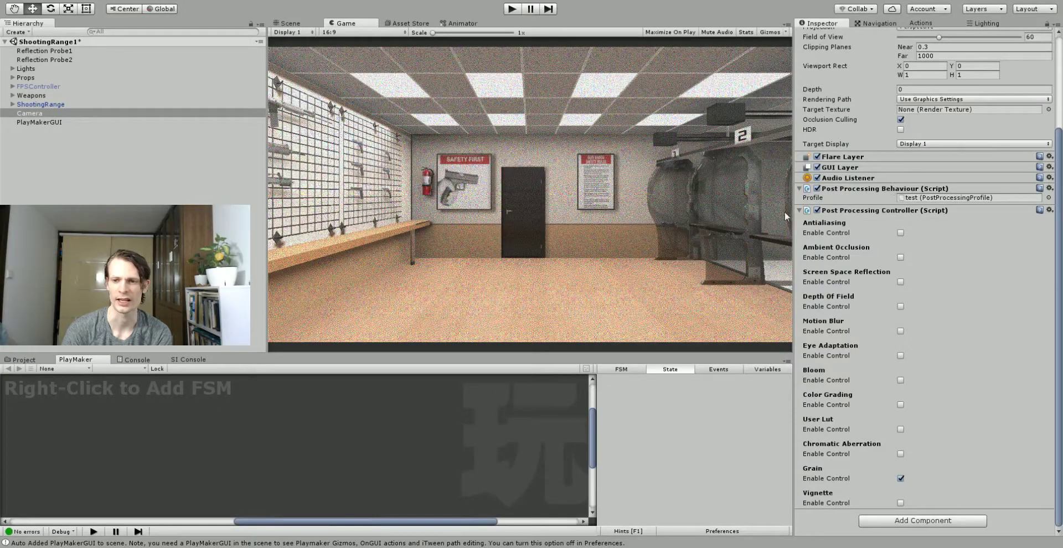
# Step: Switch to Unity and try to remove the Post Processing Behaviour script from the Camera
pyautogui.click(799, 210)
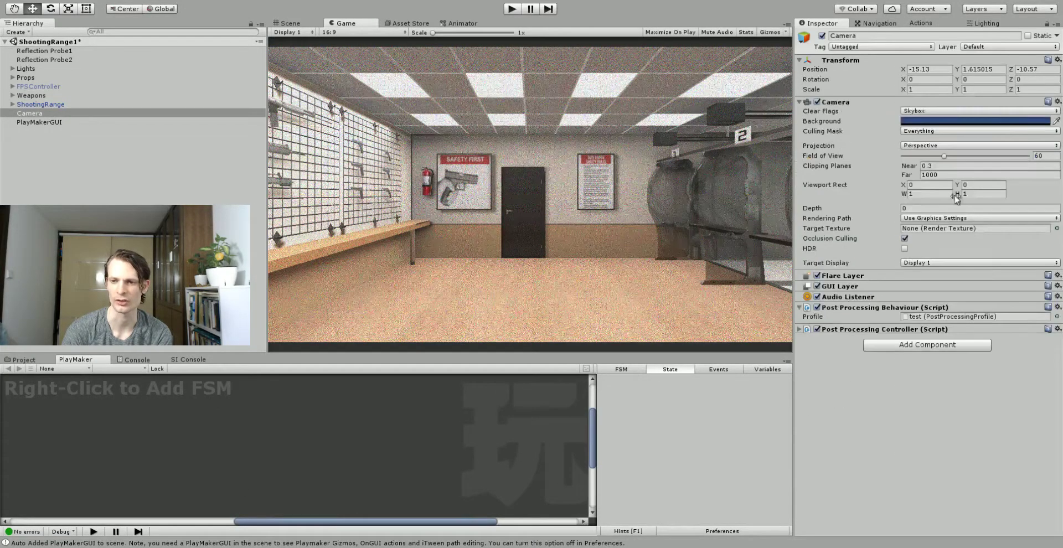
pyautogui.click(1057, 307)
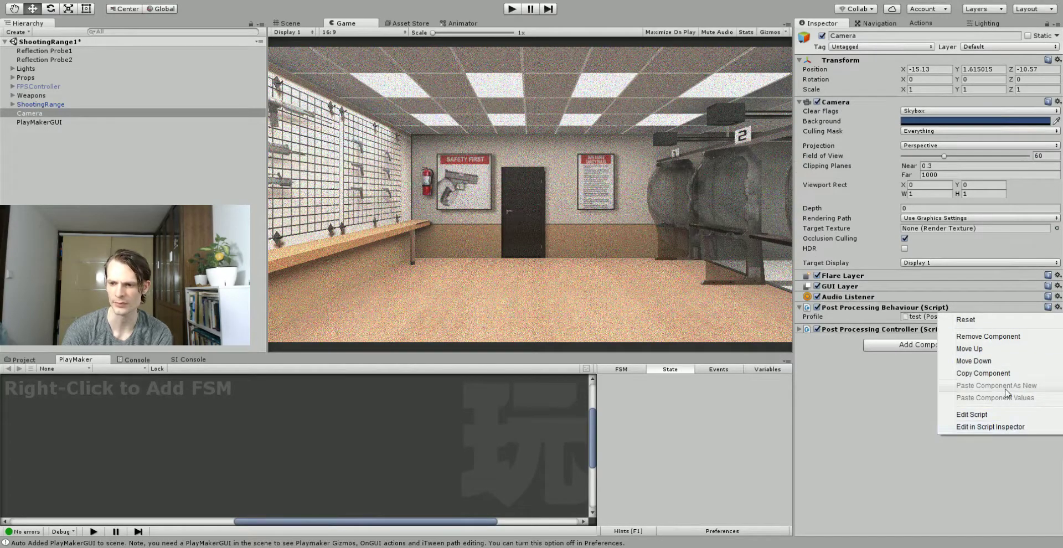
pyautogui.click(994, 336)
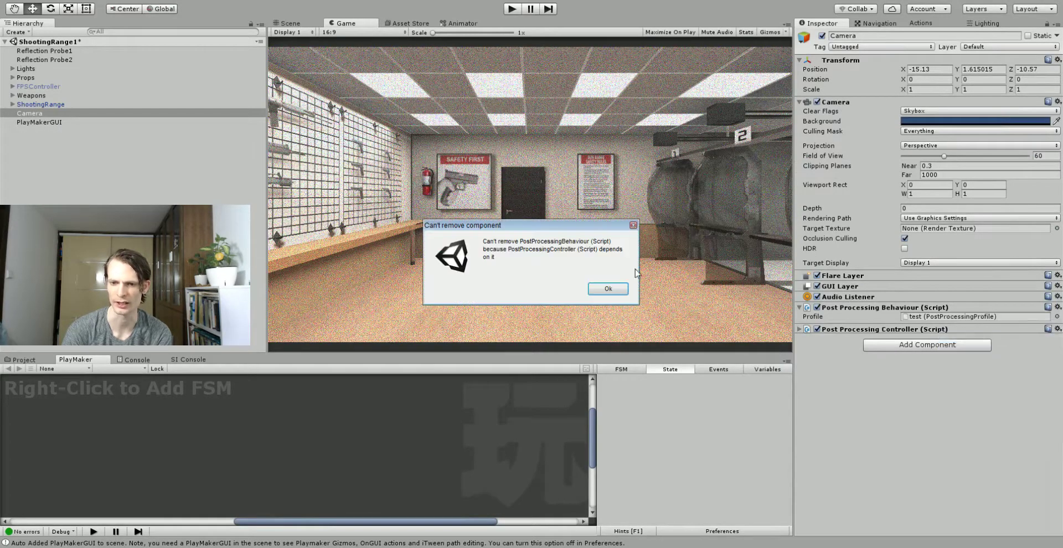
pyautogui.click(607, 288)
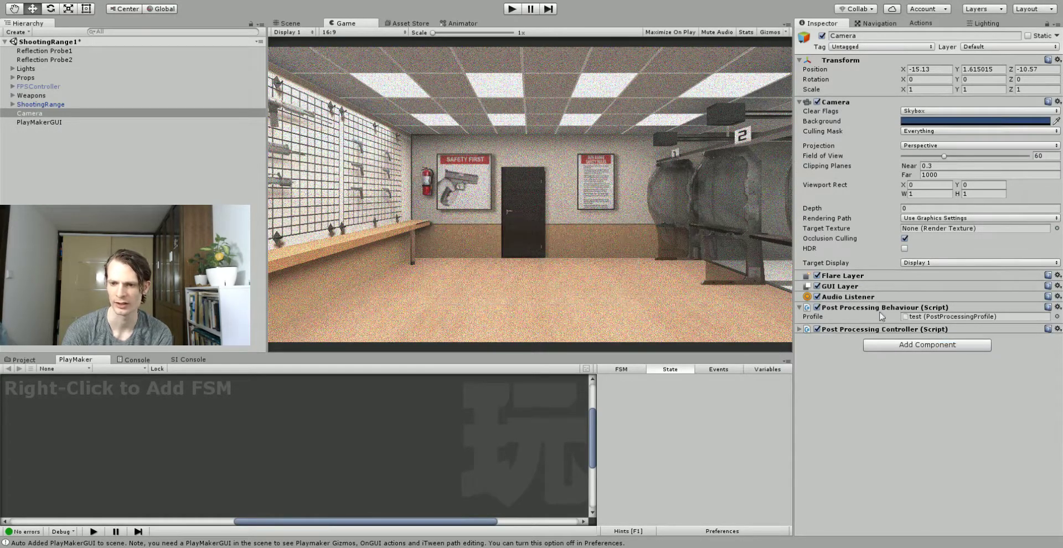
# Step: Remove the Post Processing Controller script and the Post Processing Behaviour script from the Camera
pyautogui.click(1057, 329)
pyautogui.click(1031, 356)
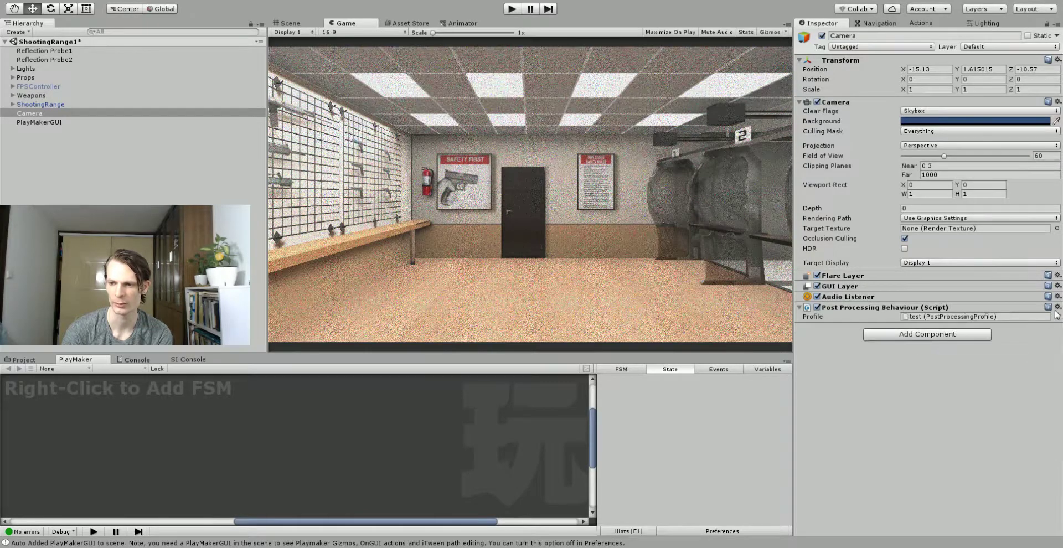
pyautogui.click(1056, 307)
pyautogui.click(1036, 338)
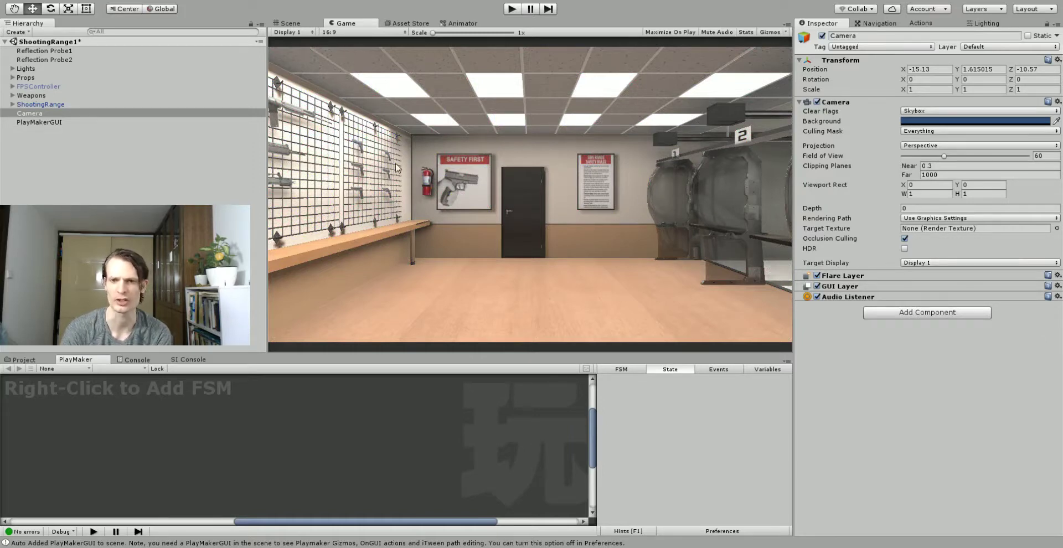
# Step: Collapse the Camera and Transform components of the Camera object and keep that object selected
pyautogui.click(800, 102)
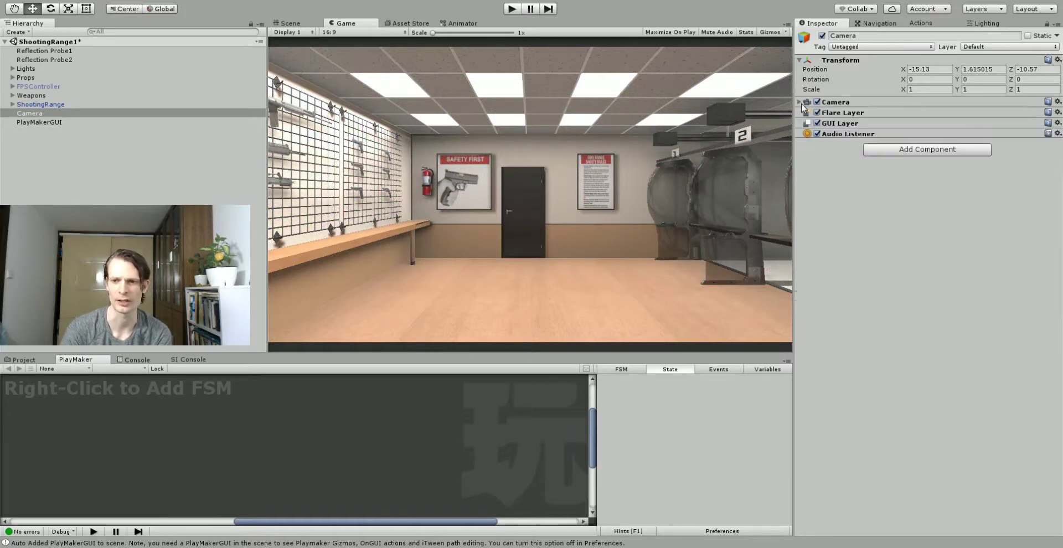
pyautogui.click(799, 60)
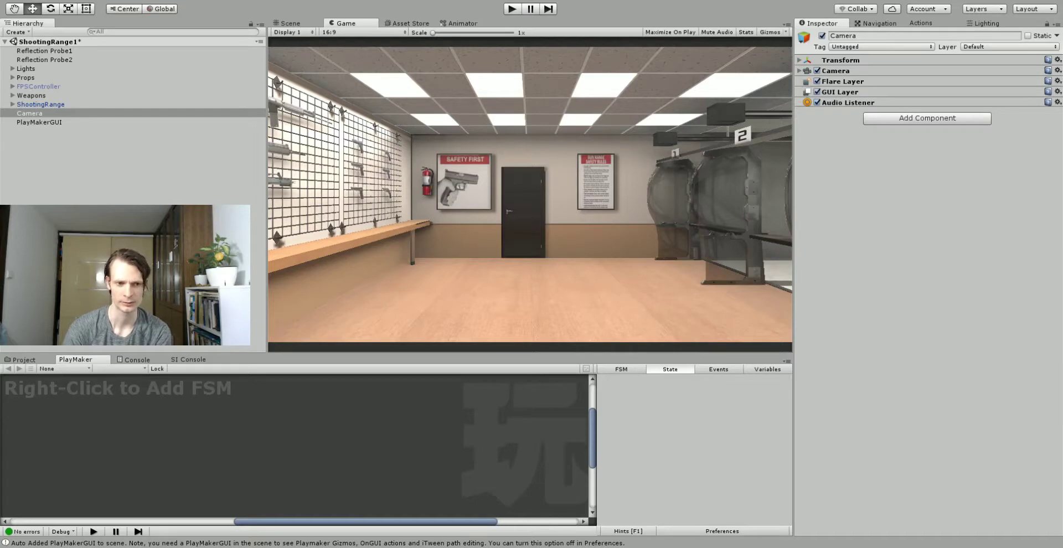
pyautogui.click(145, 191)
pyautogui.click(74, 113)
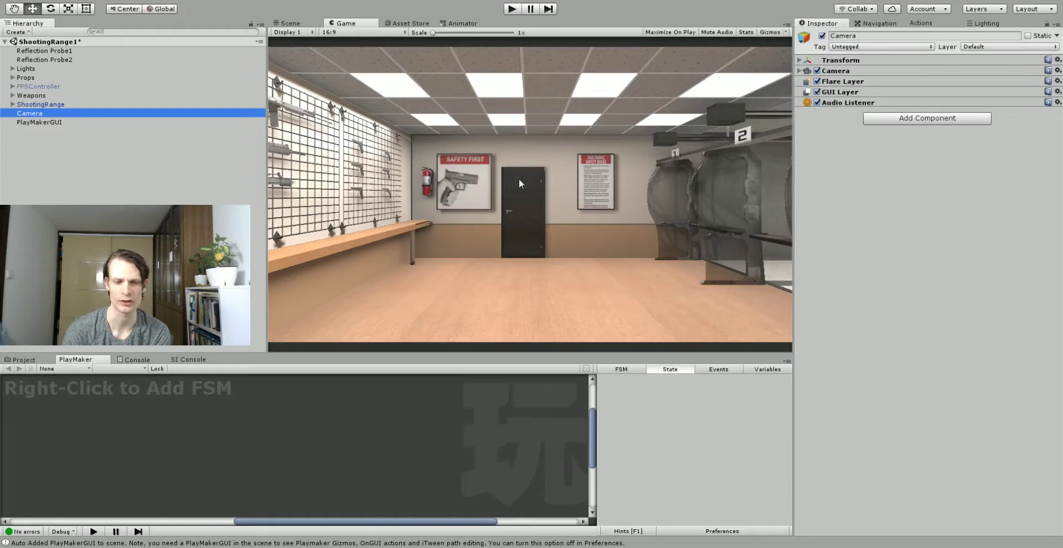
# Step: Examine the PostProcessingController script in the Utilities subfolder of the project's PostProcessing folder, and return to the PostProcessing folder
pyautogui.click(23, 359)
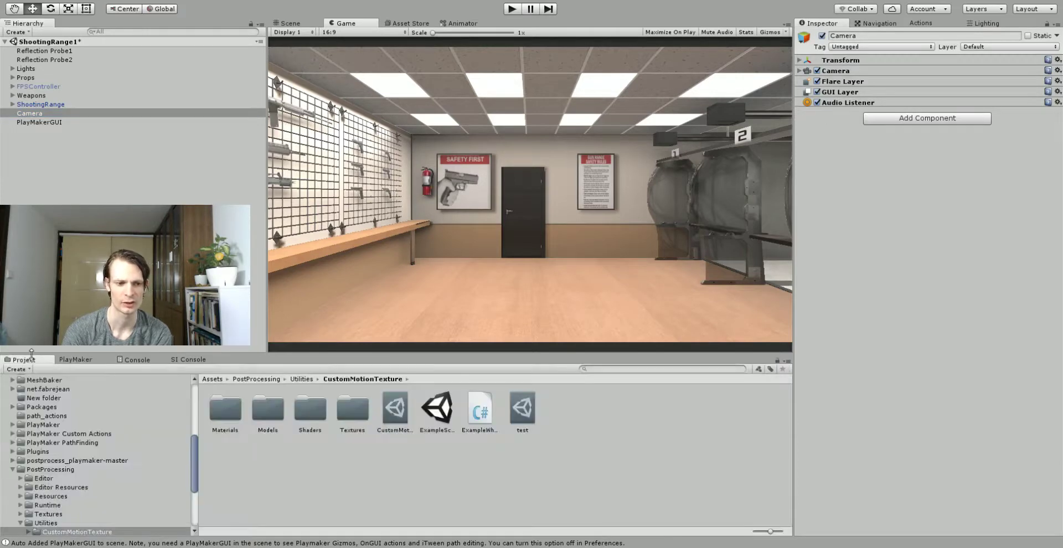
pyautogui.click(12, 469)
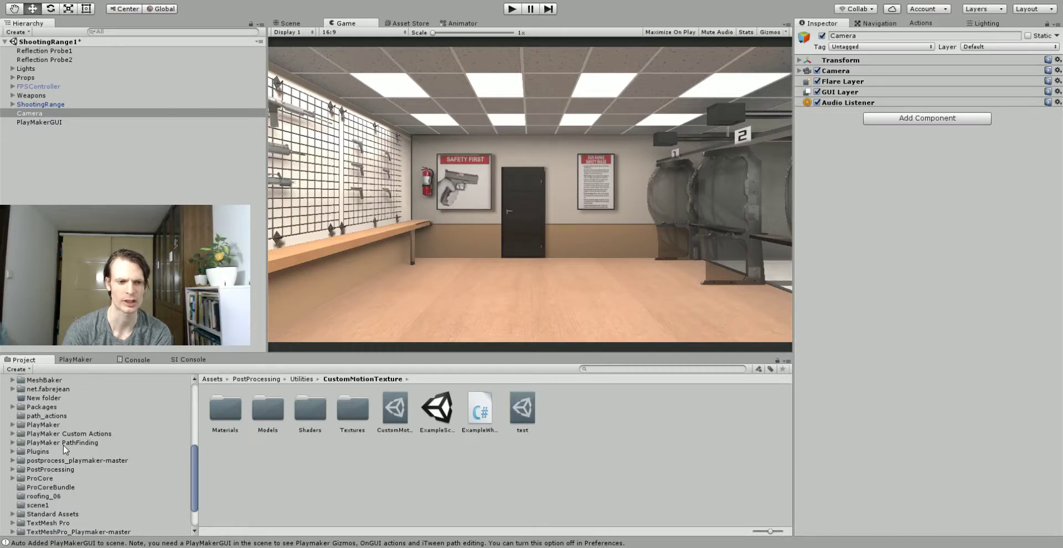
pyautogui.click(60, 470)
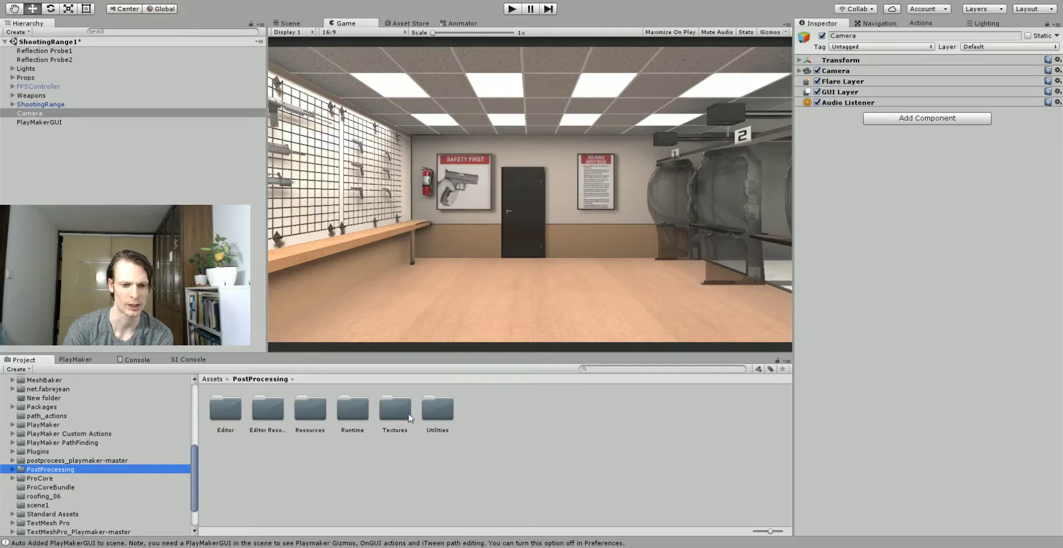
pyautogui.doubleClick(430, 409)
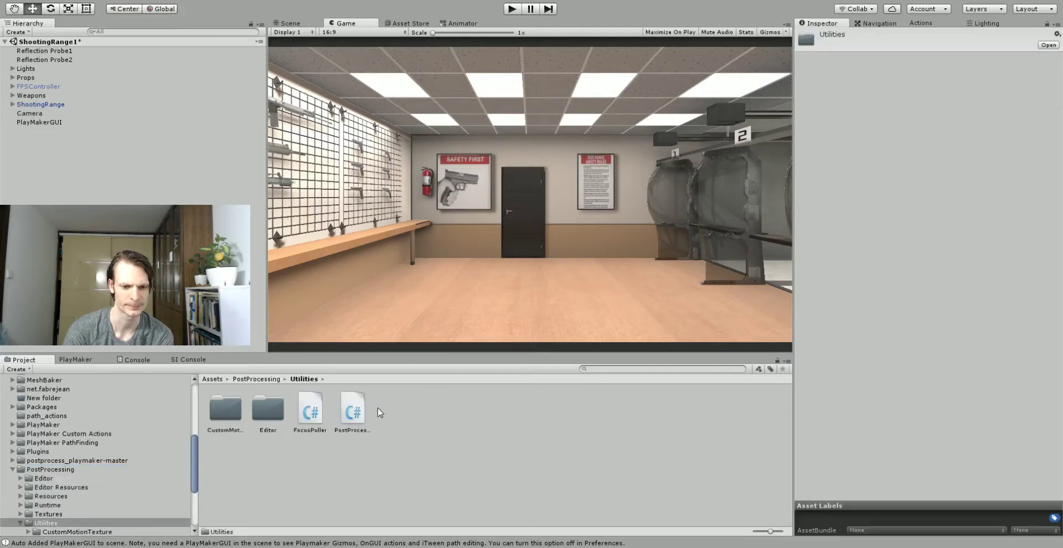
pyautogui.click(361, 412)
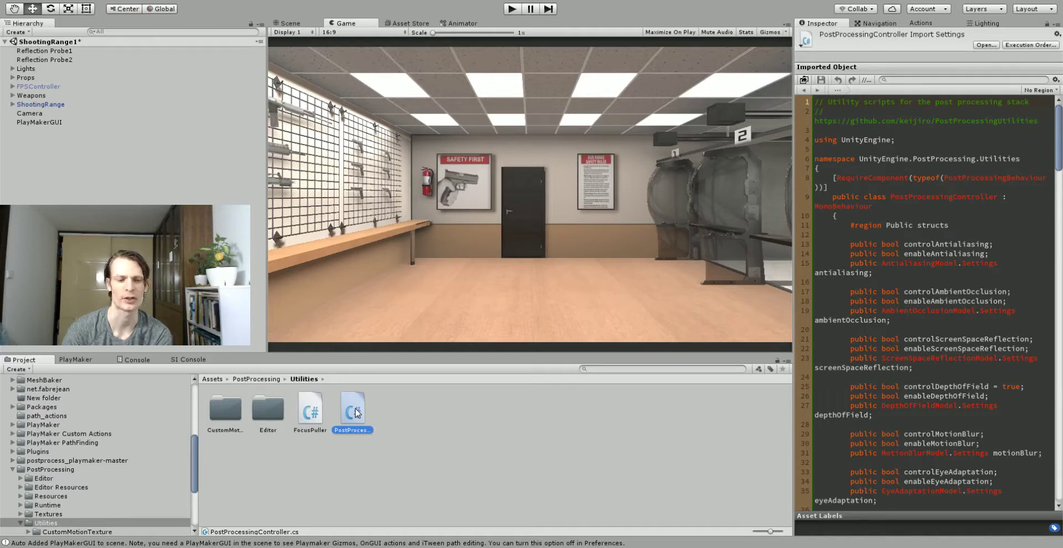
pyautogui.click(69, 470)
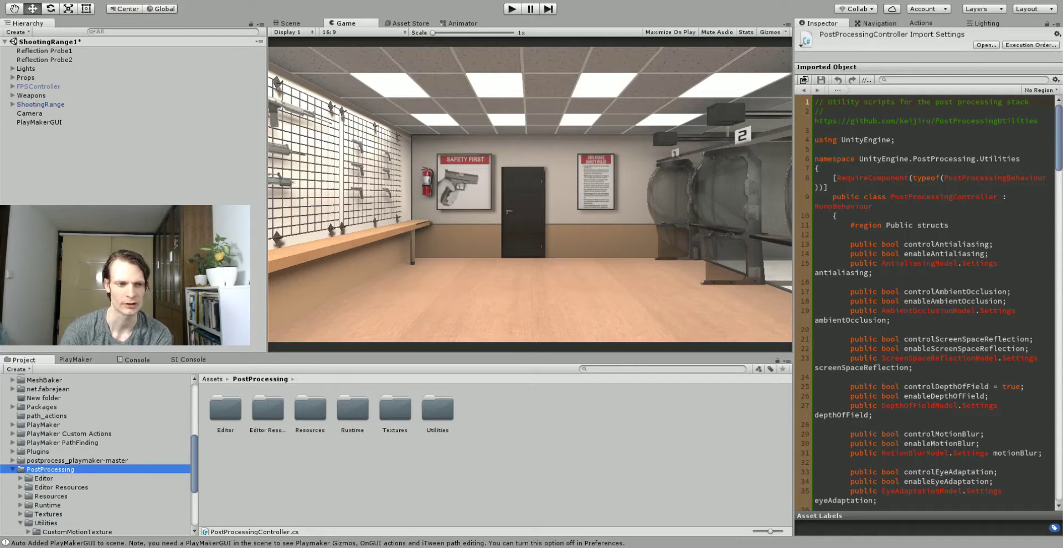
# Step: Add a Post-Processing Behaviour component to the Camera
pyautogui.click(44, 114)
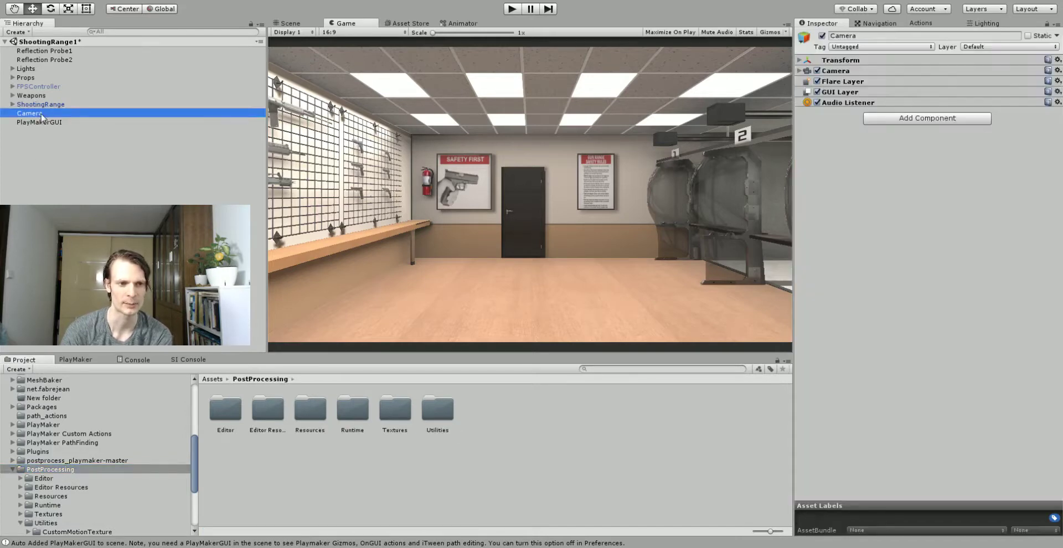
pyautogui.click(916, 121)
pyautogui.write('p')
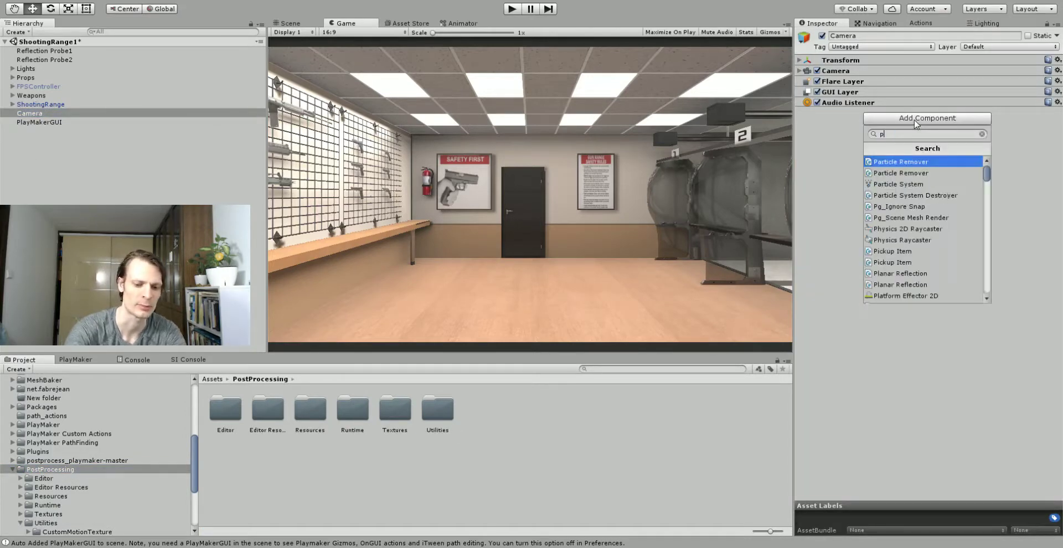
pyautogui.write('ost pr')
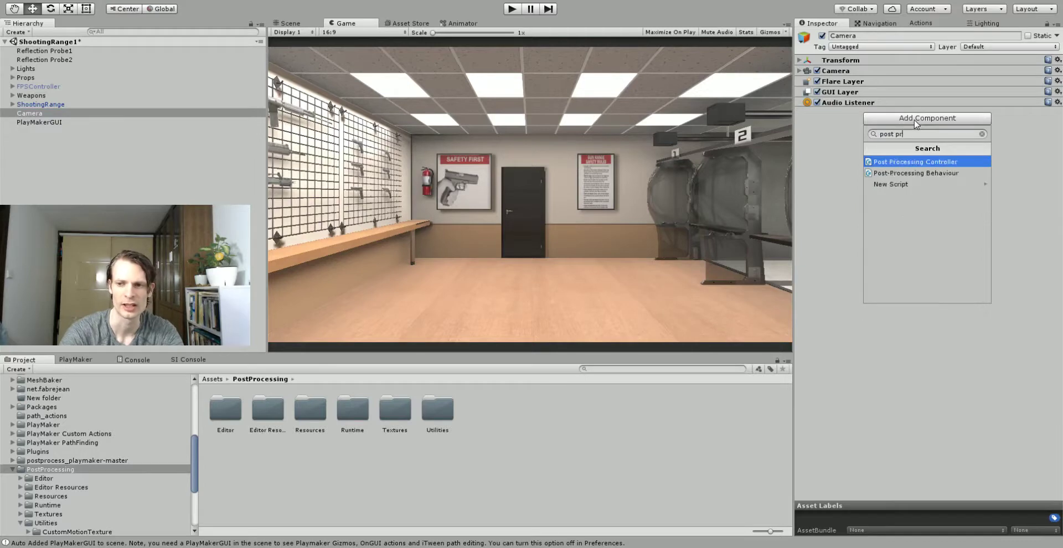
pyautogui.press('BackSpace')
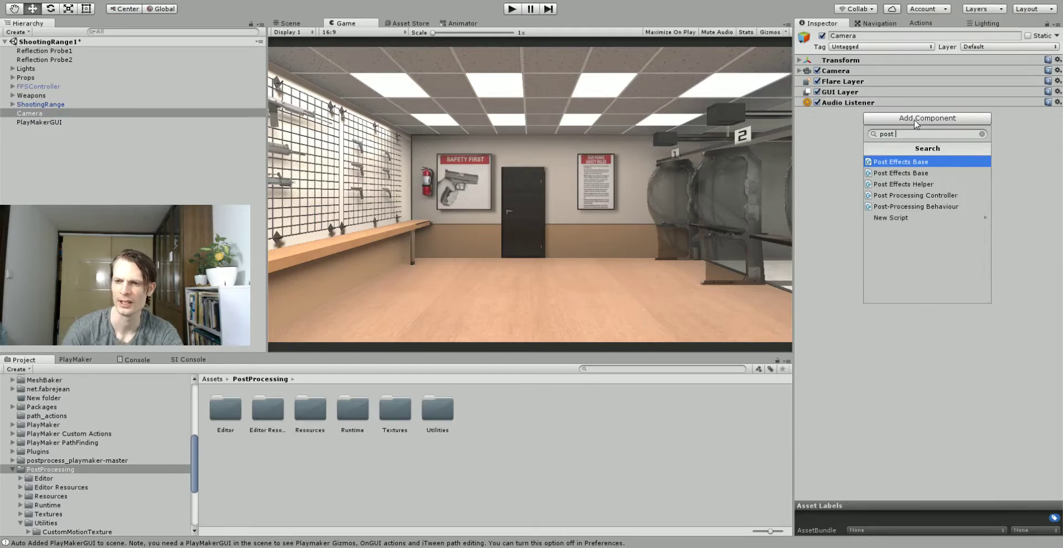
pyautogui.click(917, 206)
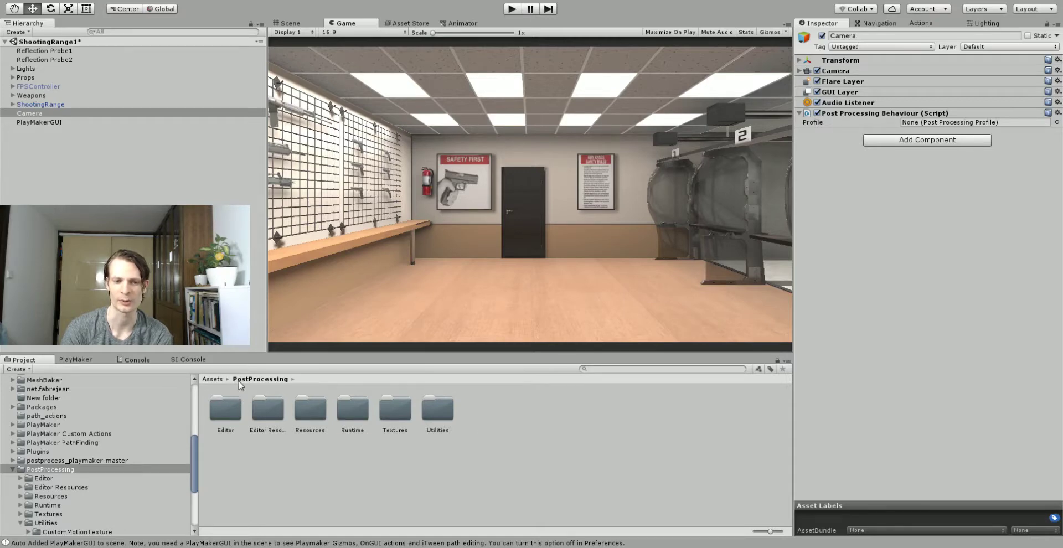
# Step: Create a Post-Processing Profile named testProfile in the PostProcessing folder and widen the area showing its effect settings
pyautogui.rightClick(492, 416)
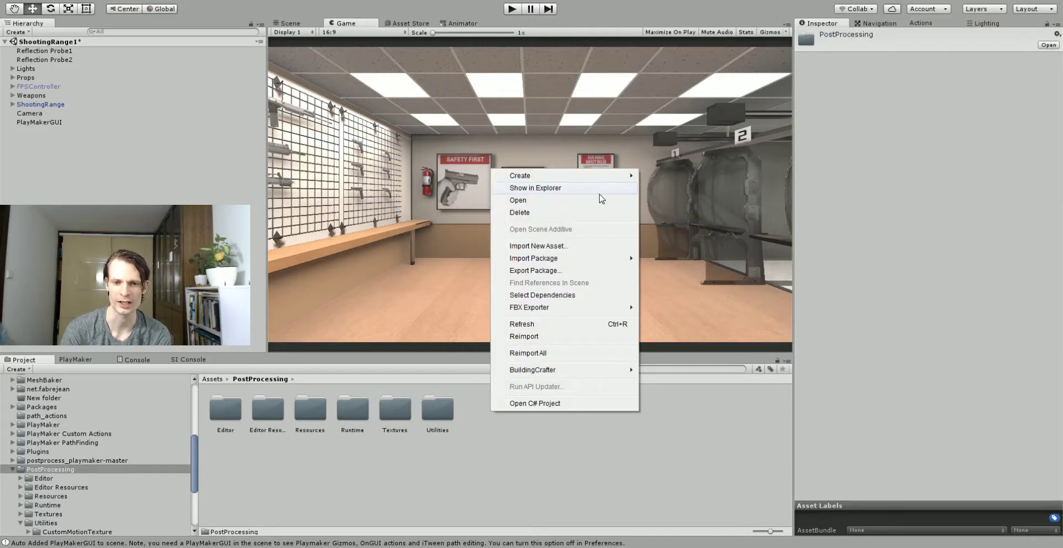
pyautogui.moveTo(606, 176)
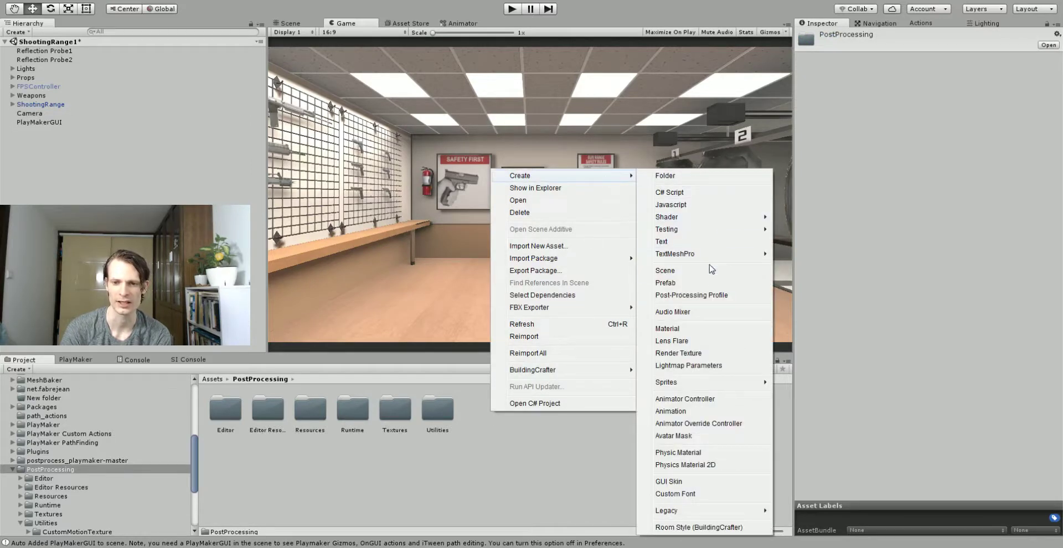
pyautogui.click(699, 299)
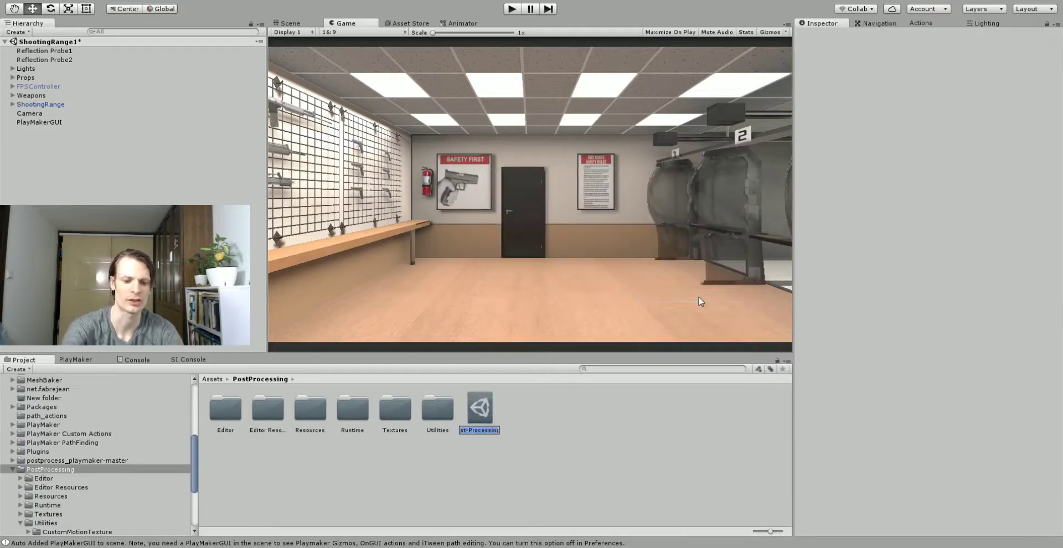
pyautogui.write('testProfile')
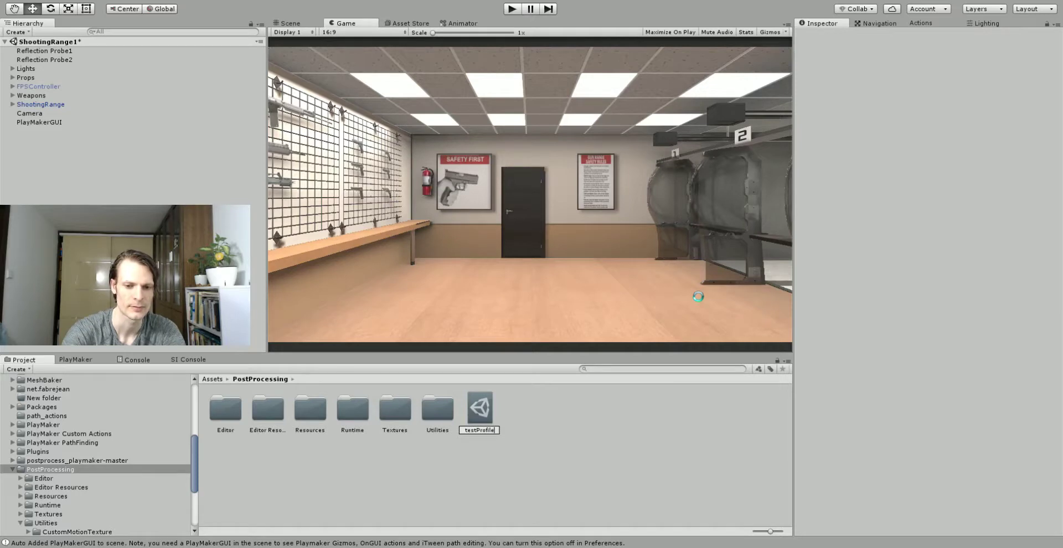
pyautogui.press('Return')
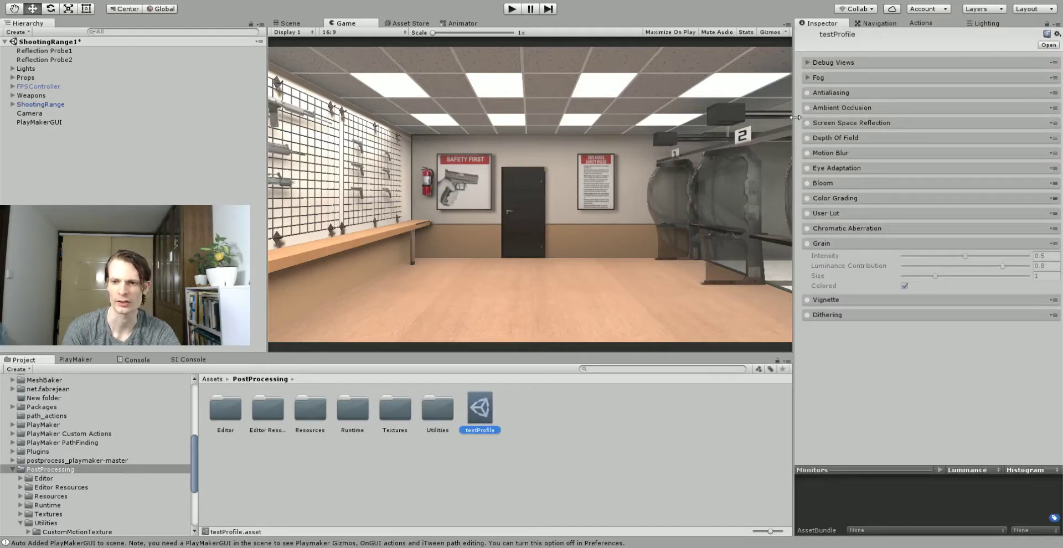
pyautogui.moveTo(793, 118); pyautogui.dragTo(664, 150)
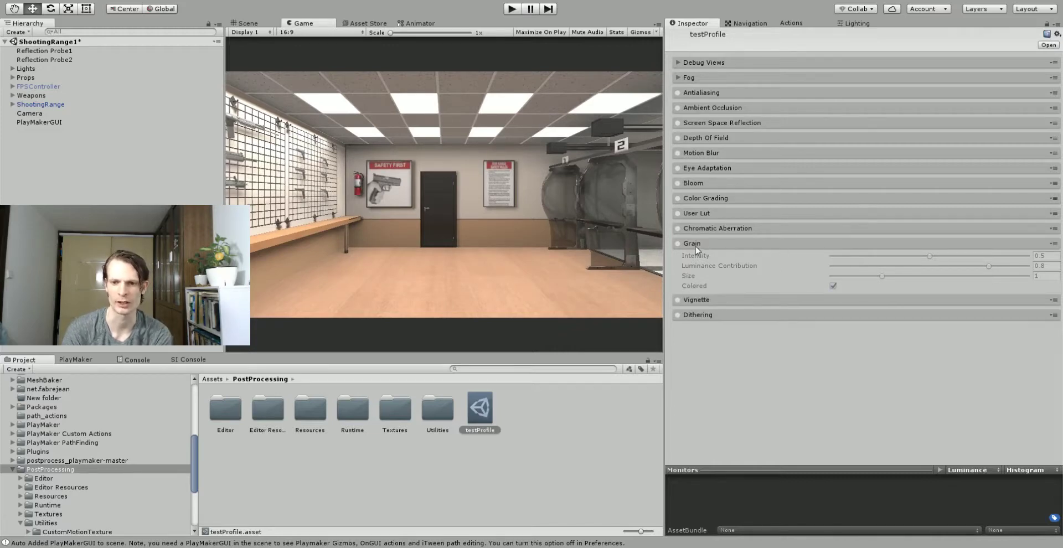
# Step: Enable the Grain effect in testProfile
pyautogui.click(676, 244)
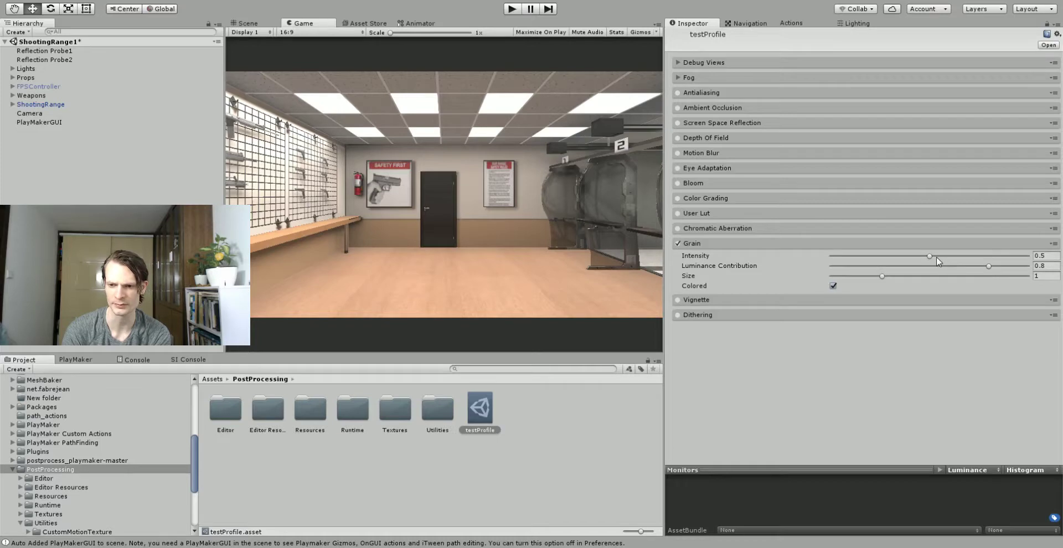
pyautogui.click(678, 243)
pyautogui.click(677, 244)
pyautogui.click(677, 243)
pyautogui.click(677, 243)
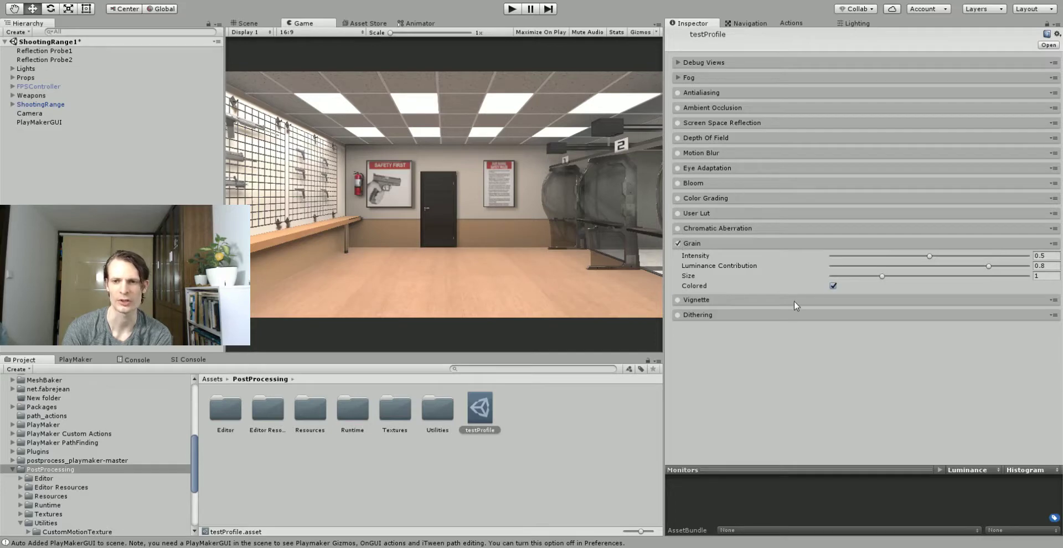
# Step: Assign testProfile as the profile of the Camera's Post Processing Behaviour component
pyautogui.click(54, 113)
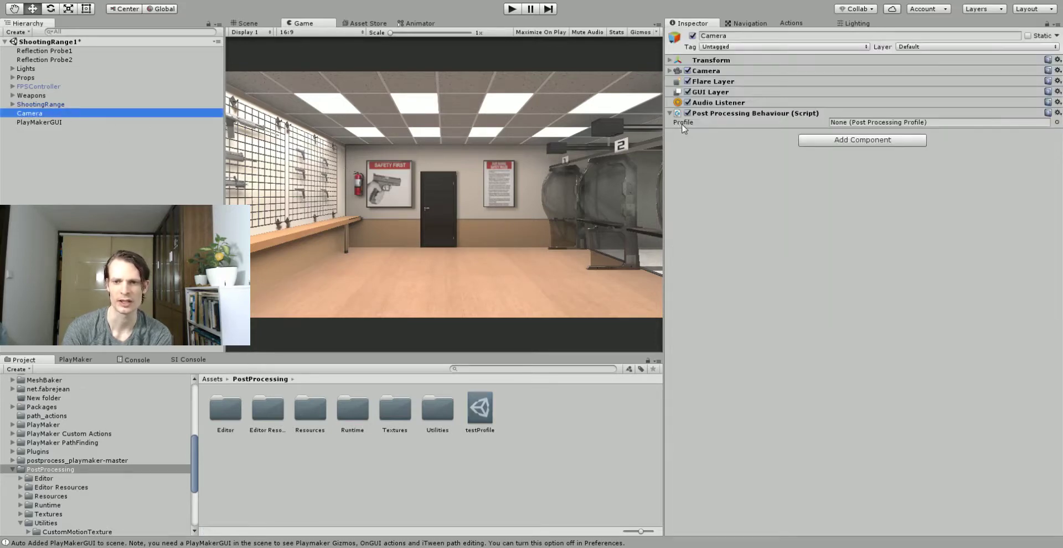
pyautogui.click(1057, 122)
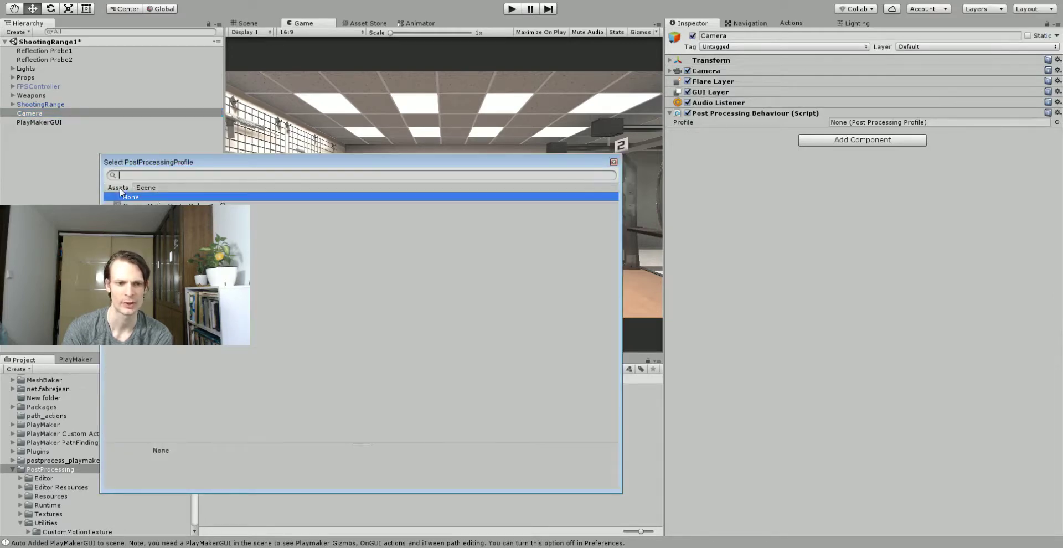
pyautogui.moveTo(140, 162); pyautogui.dragTo(376, 103)
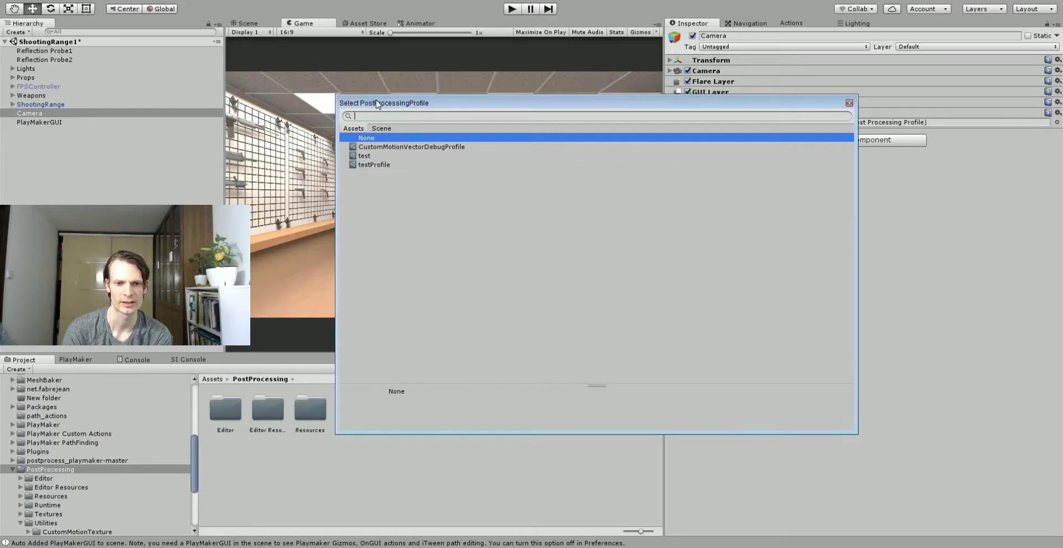
pyautogui.click(371, 165)
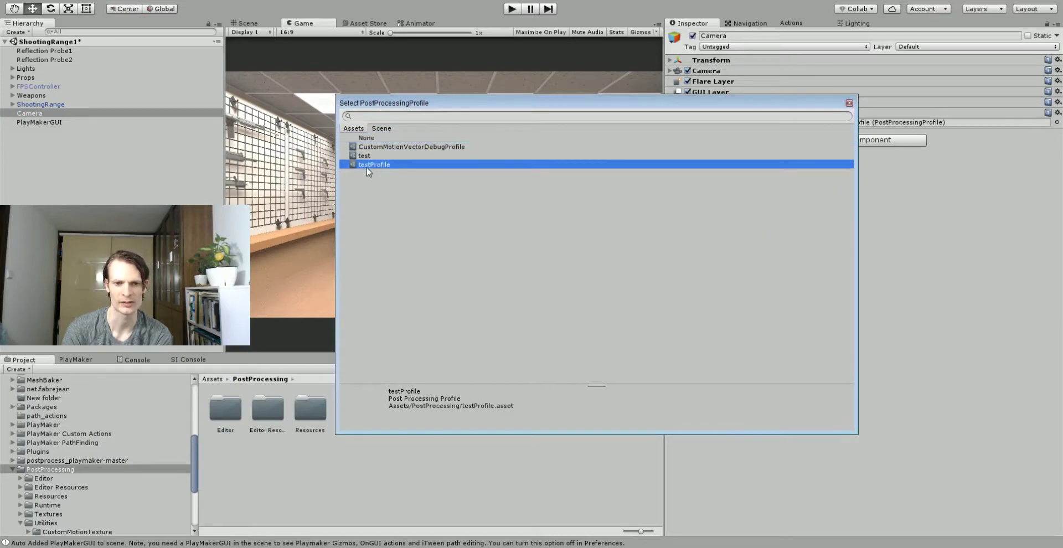
pyautogui.doubleClick(371, 165)
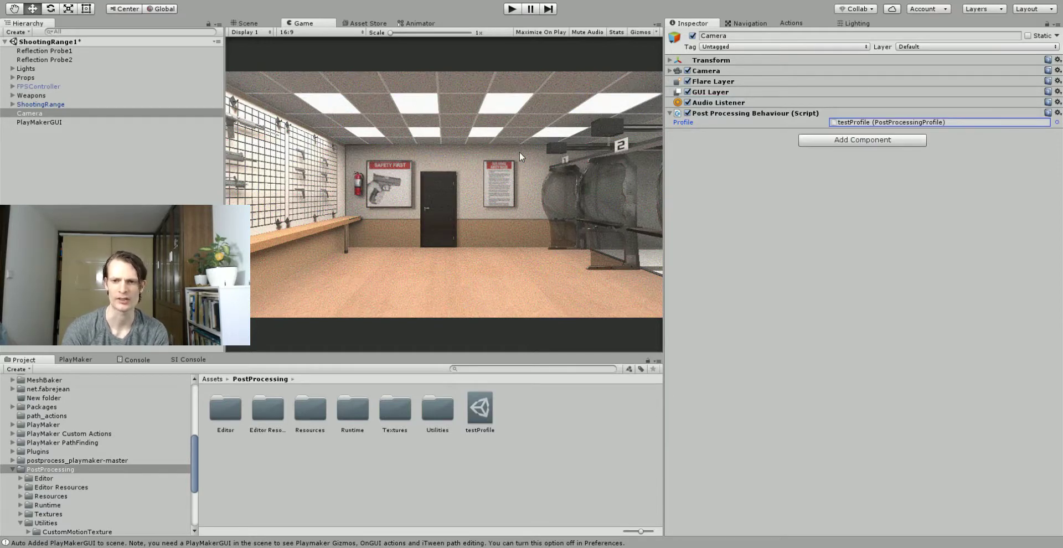
# Step: While the scene plays, set testProfile's Grain intensity to about 0.53, luminance contribution to 0.81 and size to 2.31, and stop playback
pyautogui.click(512, 9)
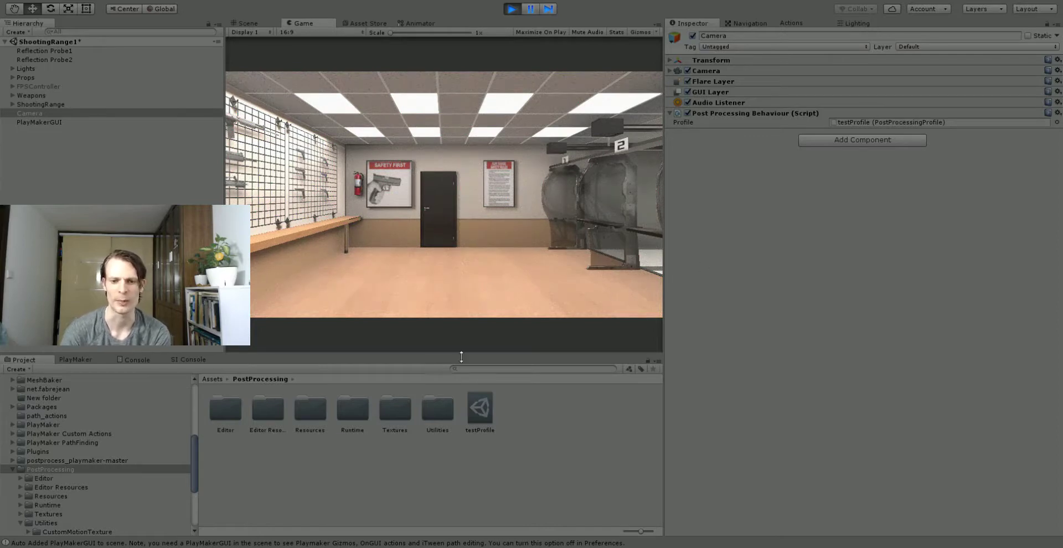
pyautogui.click(482, 410)
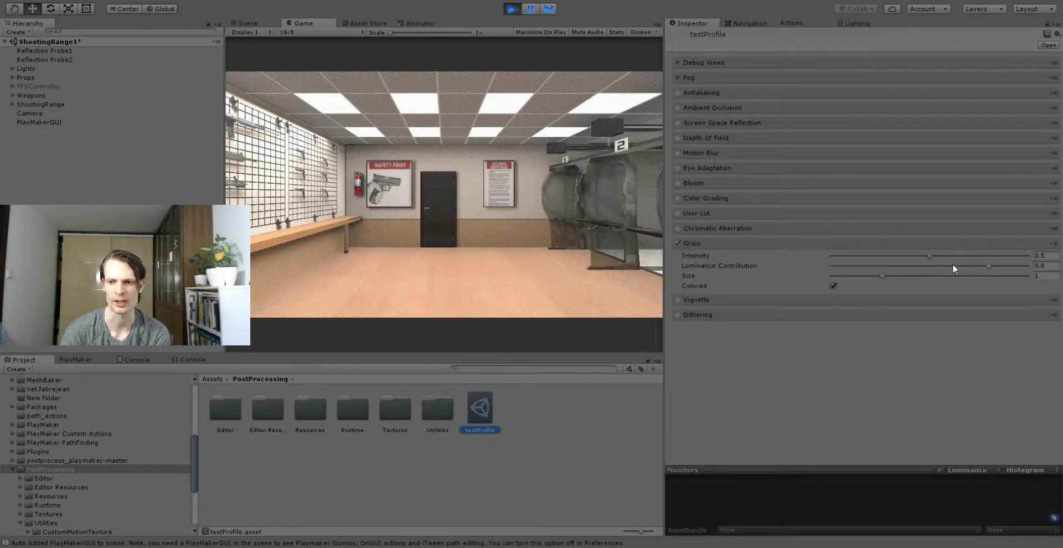
pyautogui.moveTo(951, 268); pyautogui.dragTo(1007, 267)
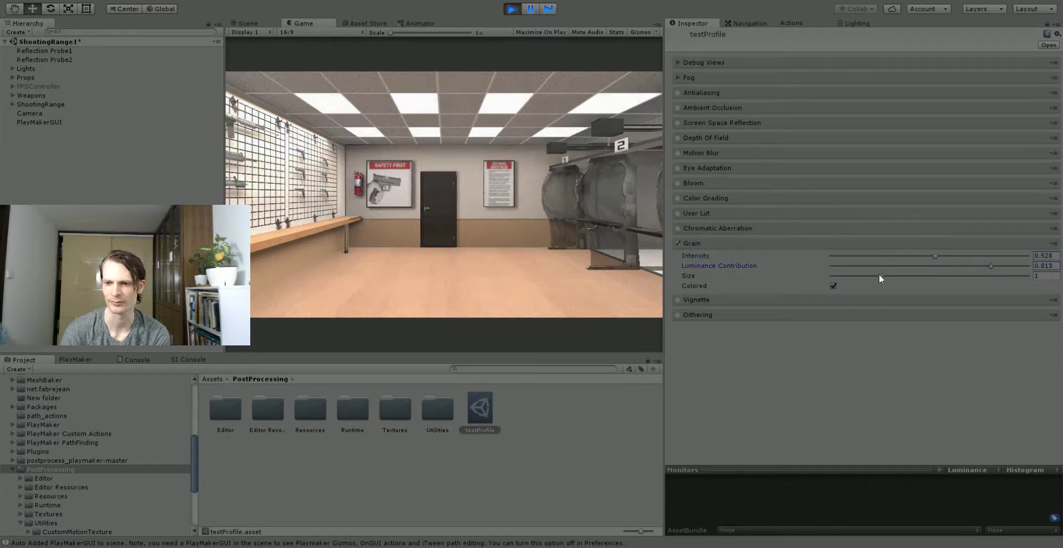
pyautogui.moveTo(880, 278); pyautogui.dragTo(979, 277)
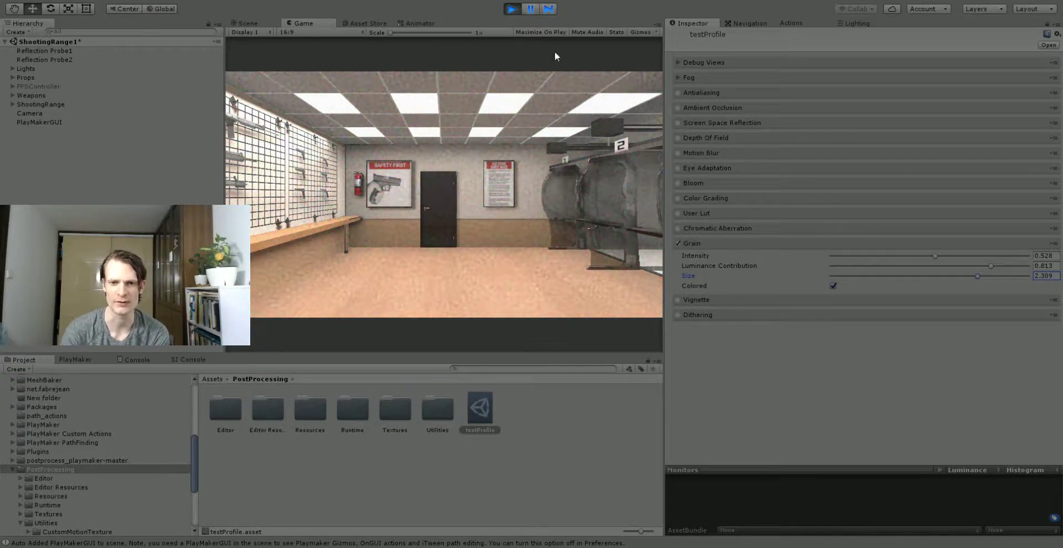
pyautogui.click(512, 9)
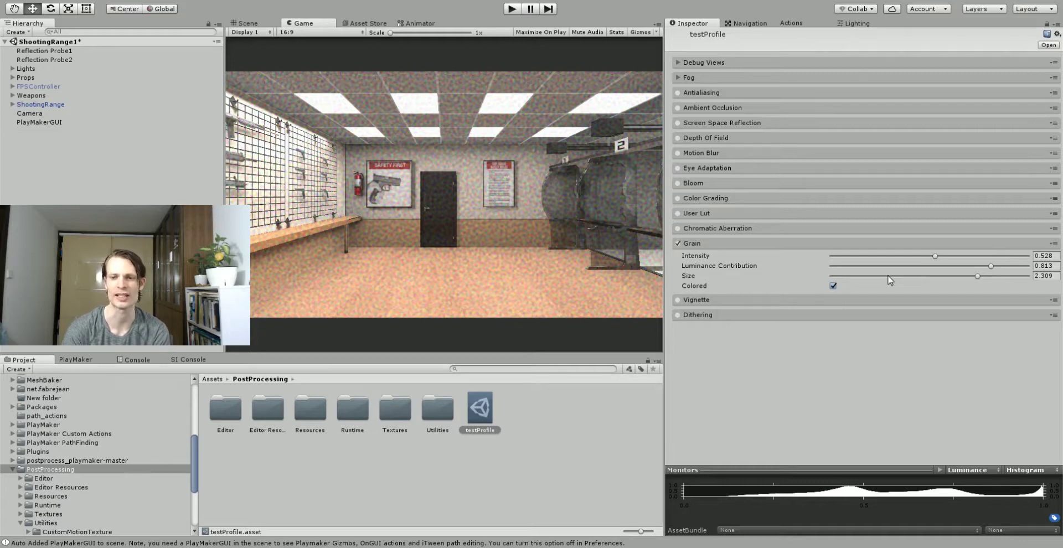
# Step: Reduce the Grain size to about 1.86 and enable the Vignette effect with an intensity of about 0.48
pyautogui.moveTo(977, 276); pyautogui.dragTo(987, 276)
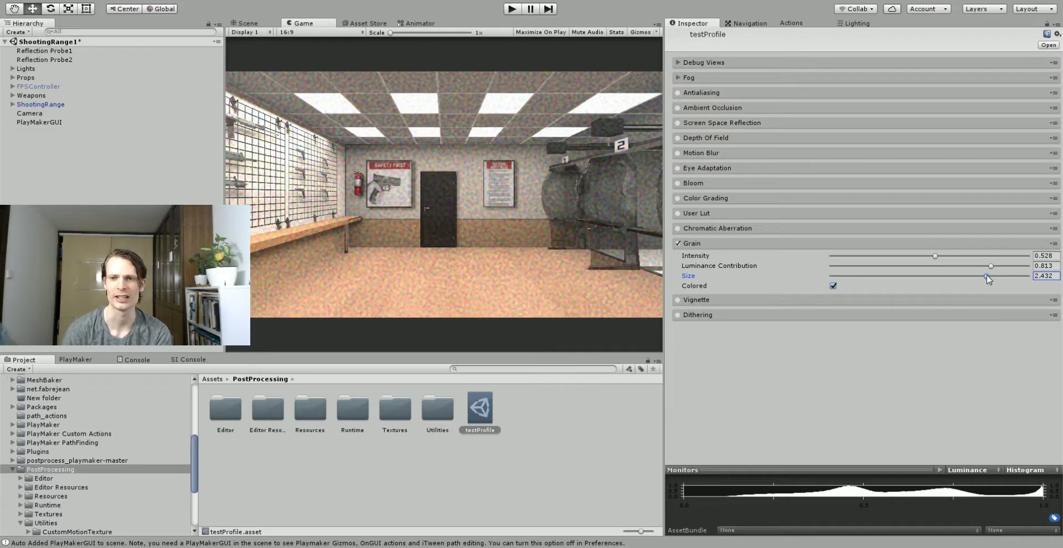
pyautogui.moveTo(987, 275); pyautogui.dragTo(946, 276)
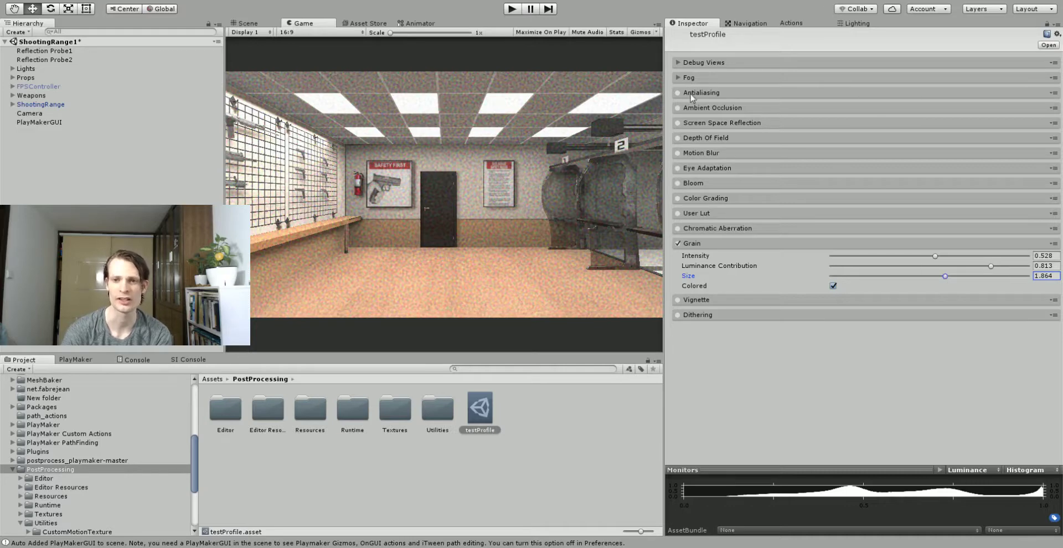
pyautogui.click(678, 300)
pyautogui.click(727, 299)
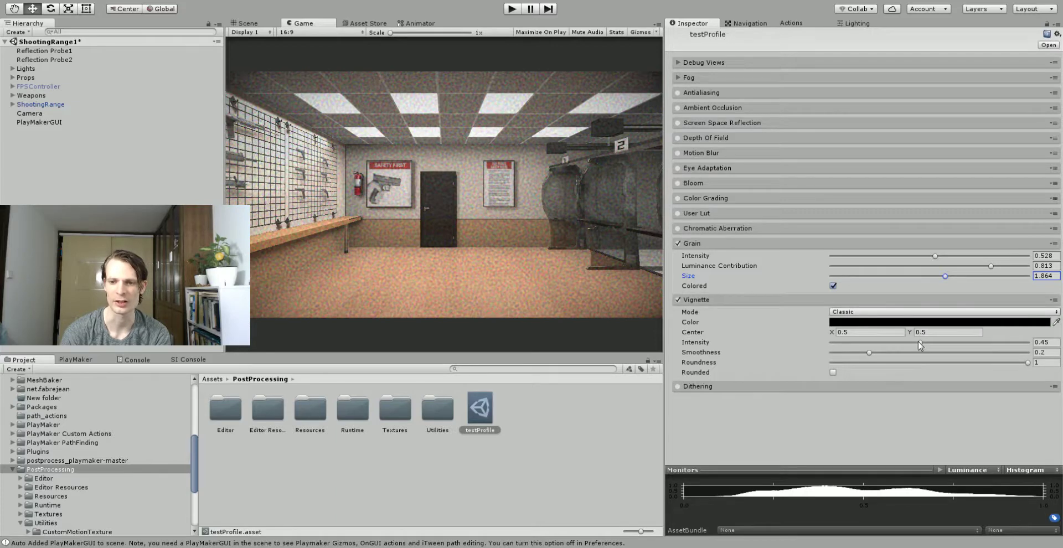
pyautogui.moveTo(920, 344)
pyautogui.mouseDown()
pyautogui.moveTo(947, 344)
pyautogui.moveTo(914, 352)
pyautogui.moveTo(924, 350)
pyautogui.mouseUp()
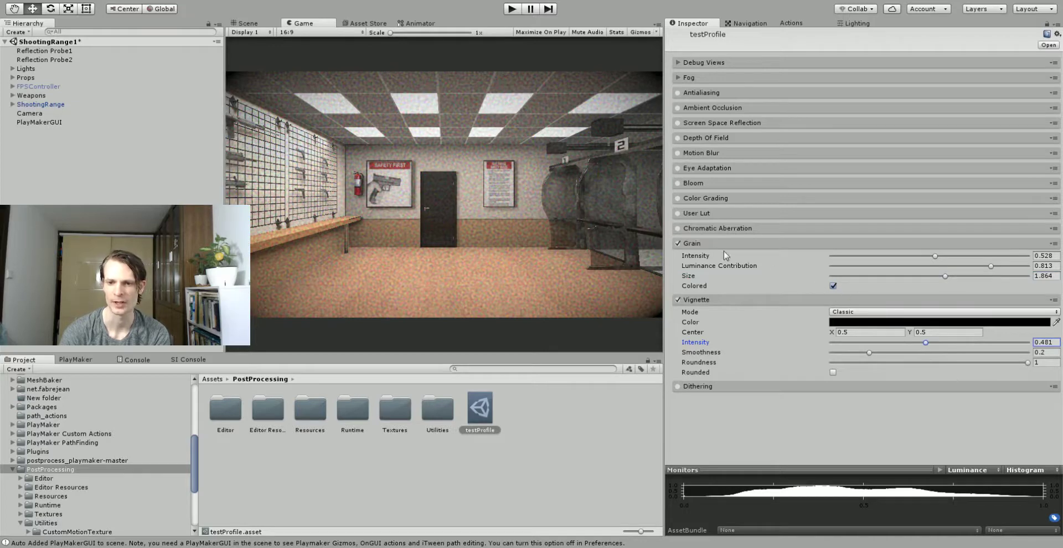
# Step: Lower the Grain intensity to about 0.39 and briefly play the scene to check the look
pyautogui.moveTo(896, 257)
pyautogui.mouseDown()
pyautogui.moveTo(879, 258)
pyautogui.moveTo(909, 259)
pyautogui.mouseUp()
pyautogui.click(512, 10)
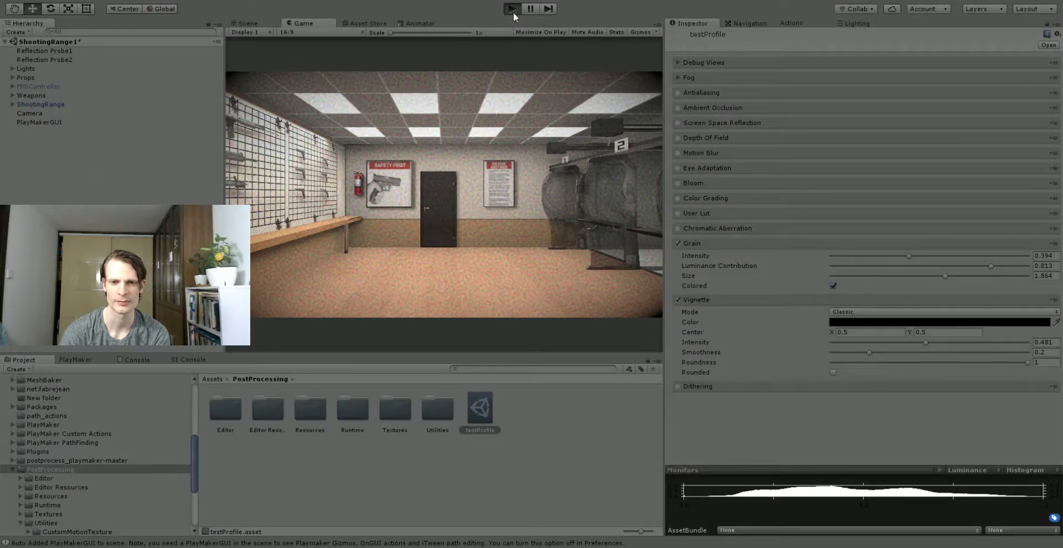
pyautogui.click(513, 9)
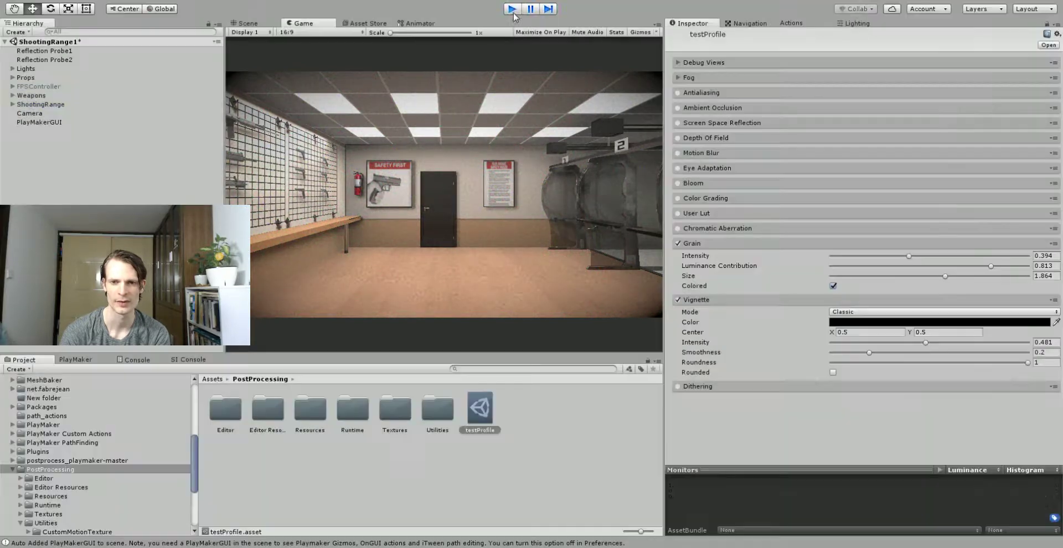
# Step: Add a Post Processing Controller component to the Camera and expand its effect controls
pyautogui.click(30, 112)
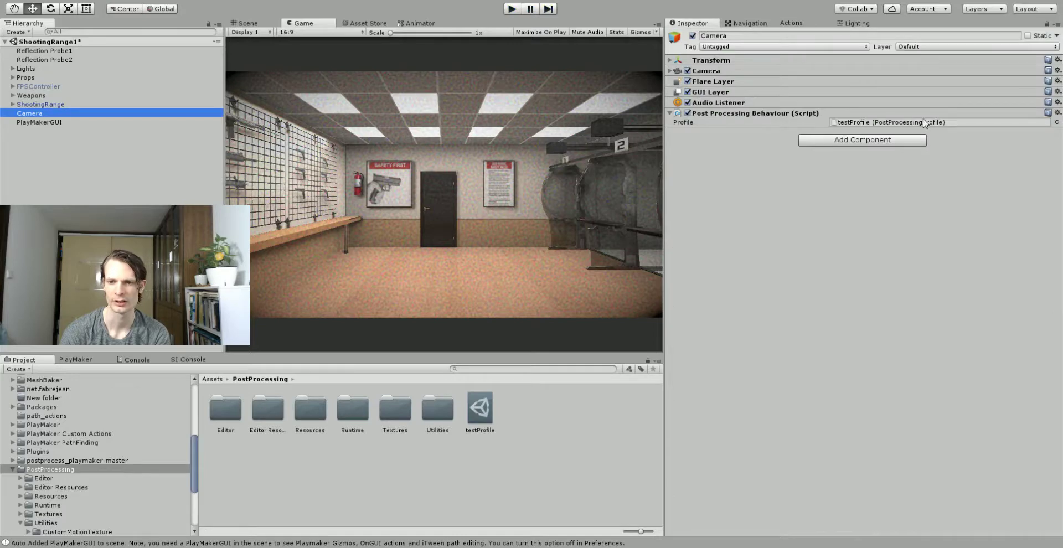
pyautogui.click(870, 140)
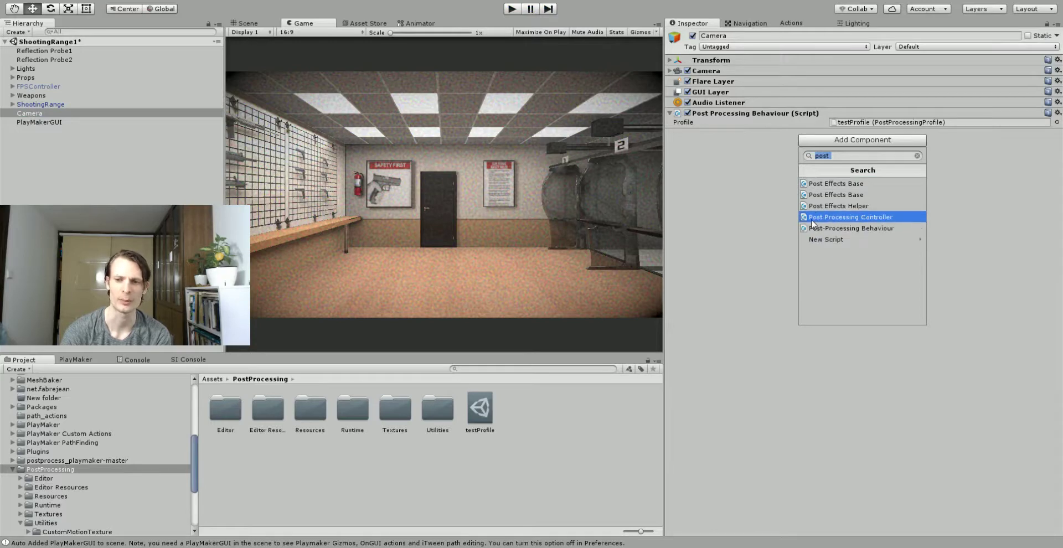
pyautogui.click(896, 219)
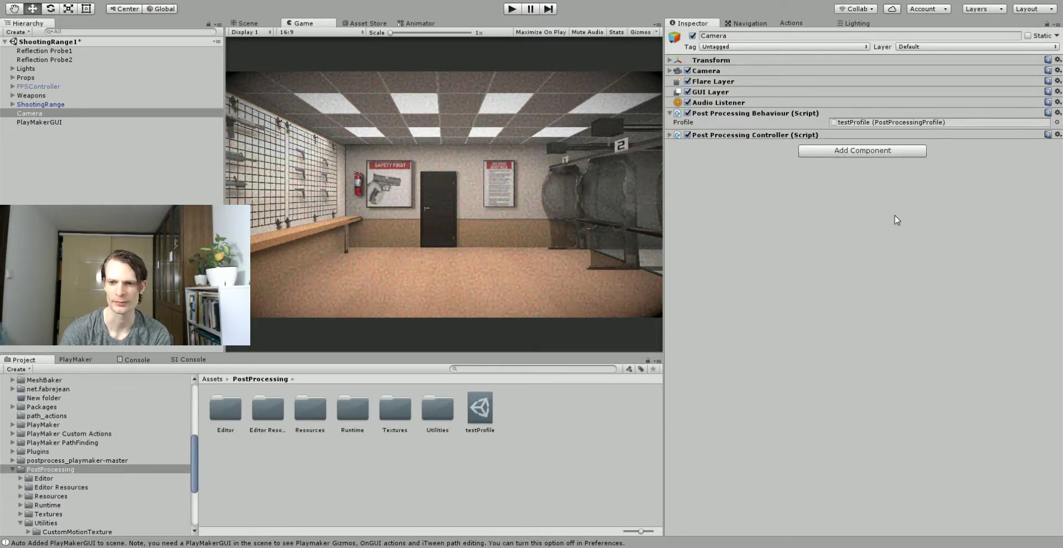
pyautogui.click(669, 135)
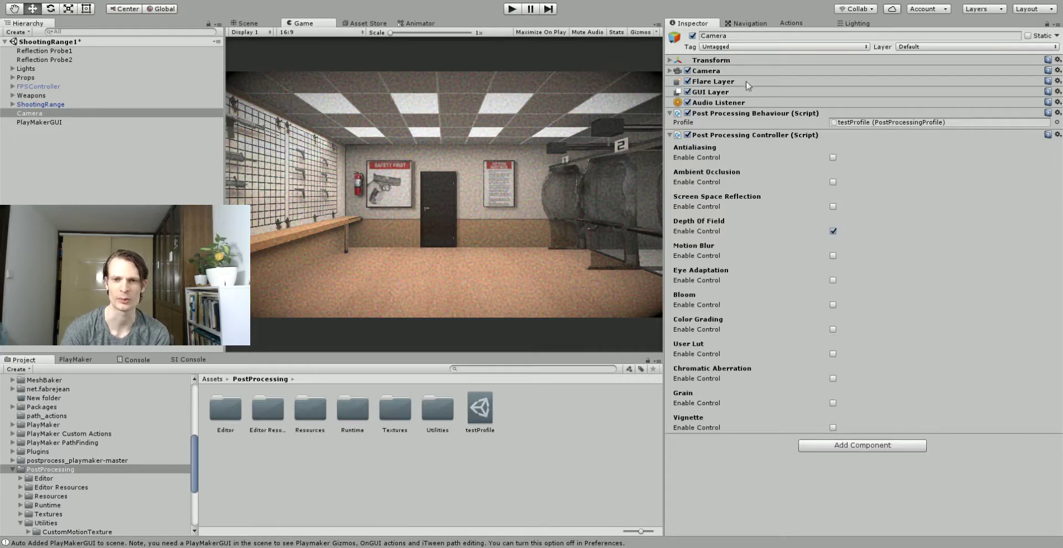
# Step: Test the controller in play mode by enabling Vignette control and raising the vignette intensity to 1, and stop playback
pyautogui.click(512, 8)
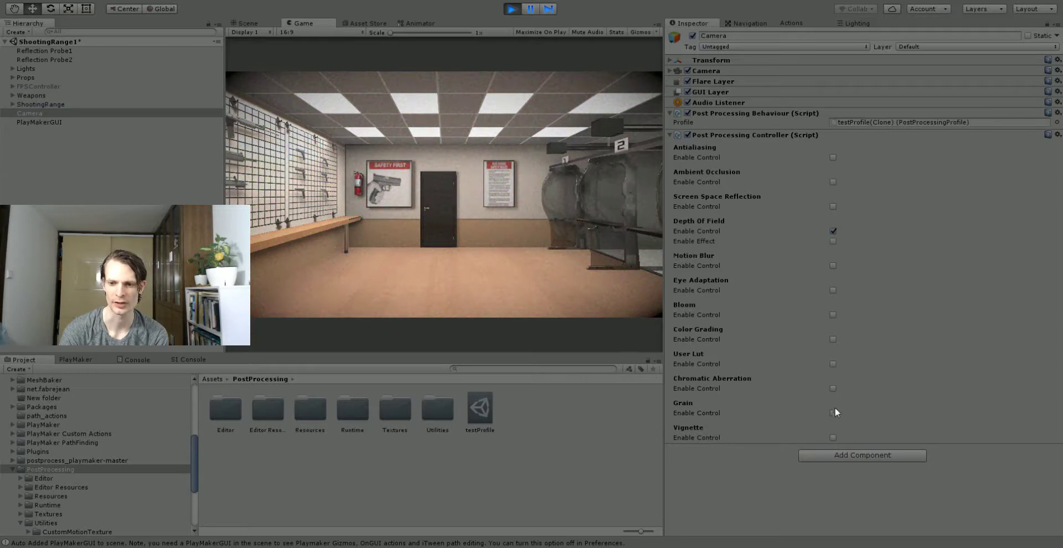
pyautogui.click(832, 437)
pyautogui.scroll(-2, 871, 386)
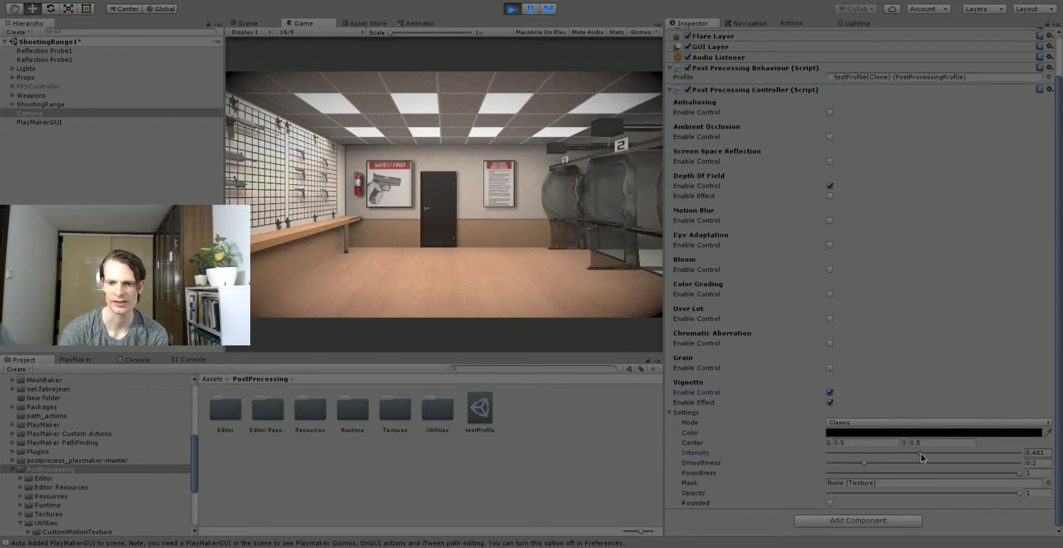
pyautogui.moveTo(921, 453); pyautogui.dragTo(1041, 443)
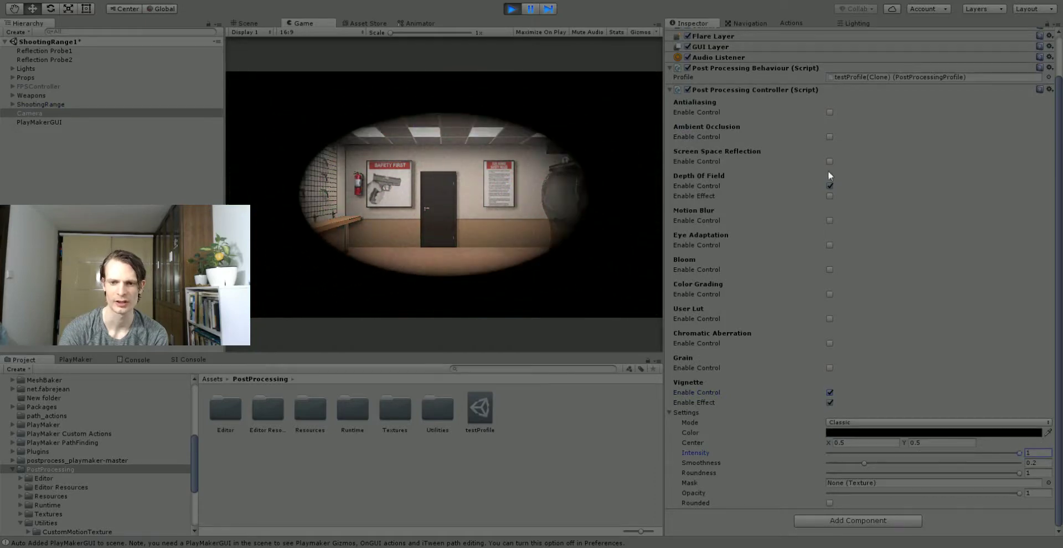
pyautogui.click(513, 9)
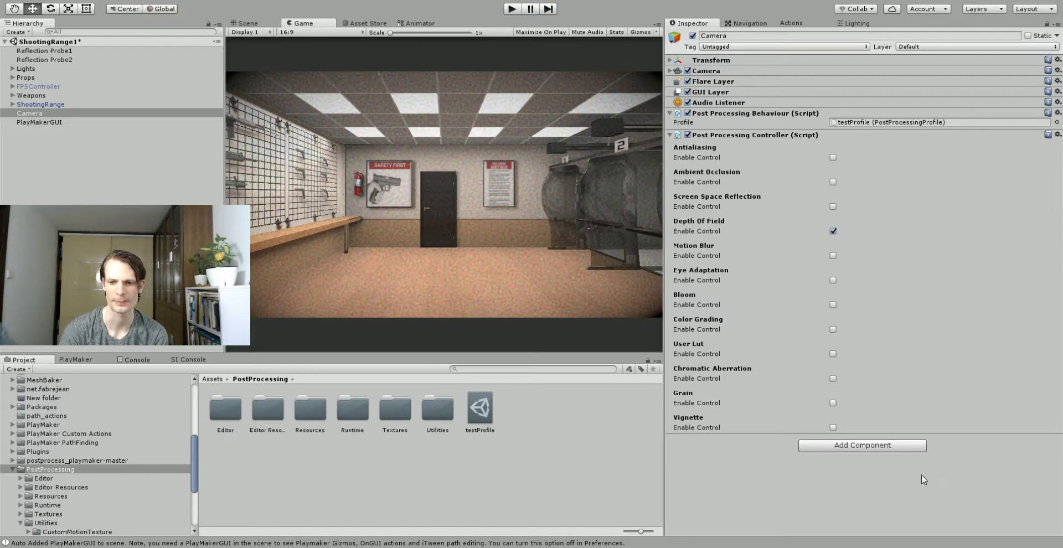
# Step: Enable control for Vignette and Grain in the Post Processing Controller and disable it for Depth Of Field
pyautogui.click(832, 428)
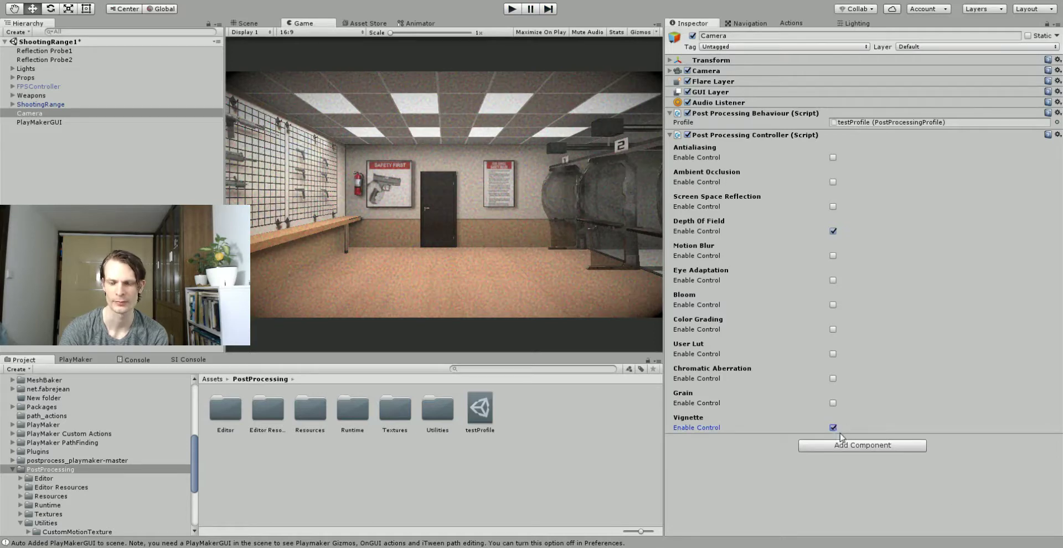
pyautogui.click(833, 403)
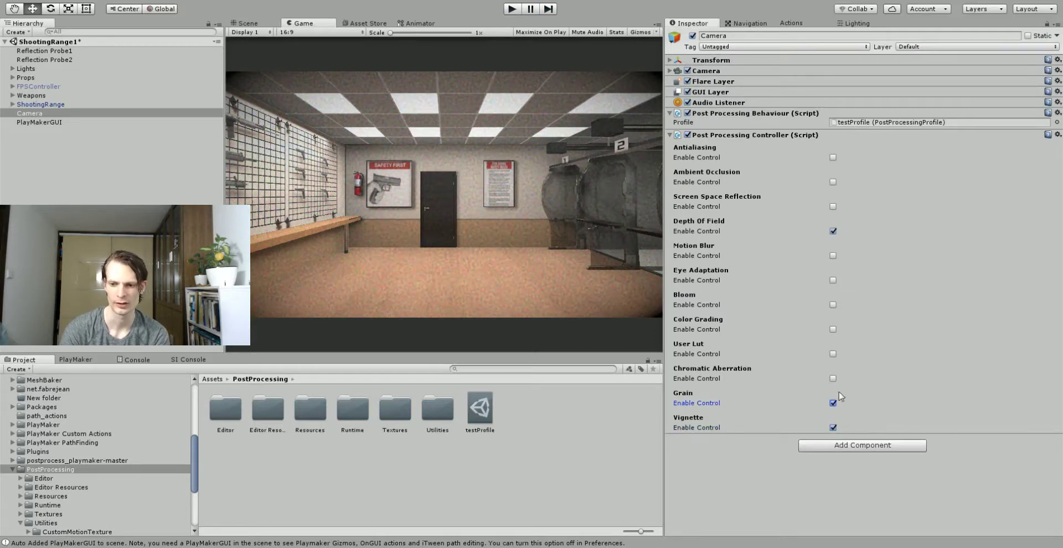
pyautogui.click(832, 231)
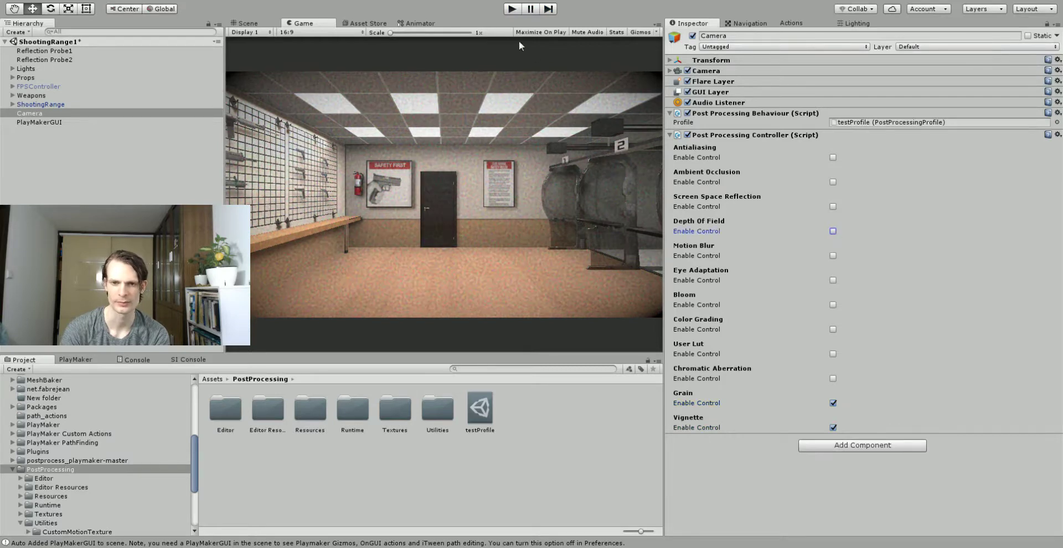
# Step: Play the scene to examine the Grain and Vignette settings in the Post Processing Controller, and stop playback
pyautogui.click(512, 9)
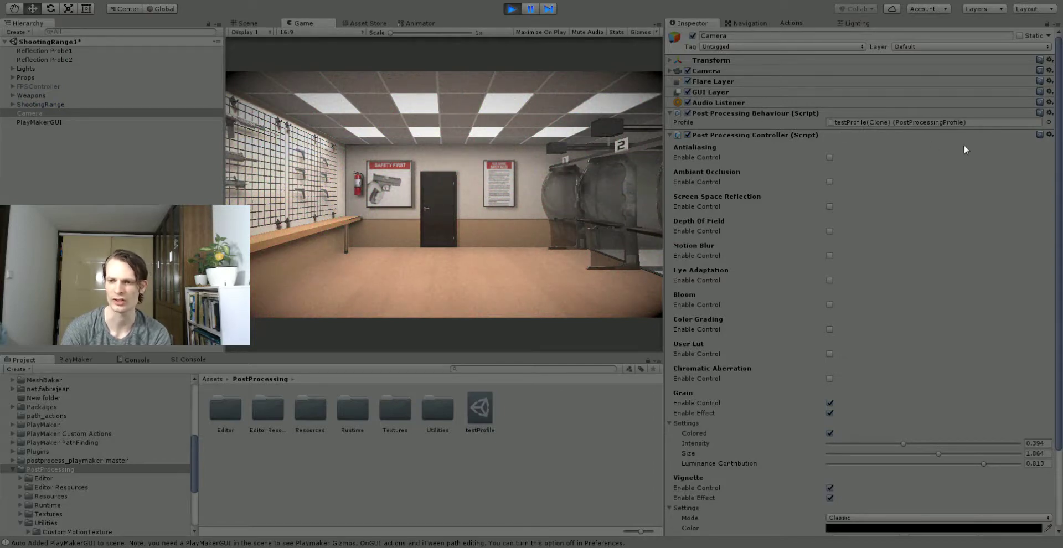
pyautogui.scroll(-3, 900, 293)
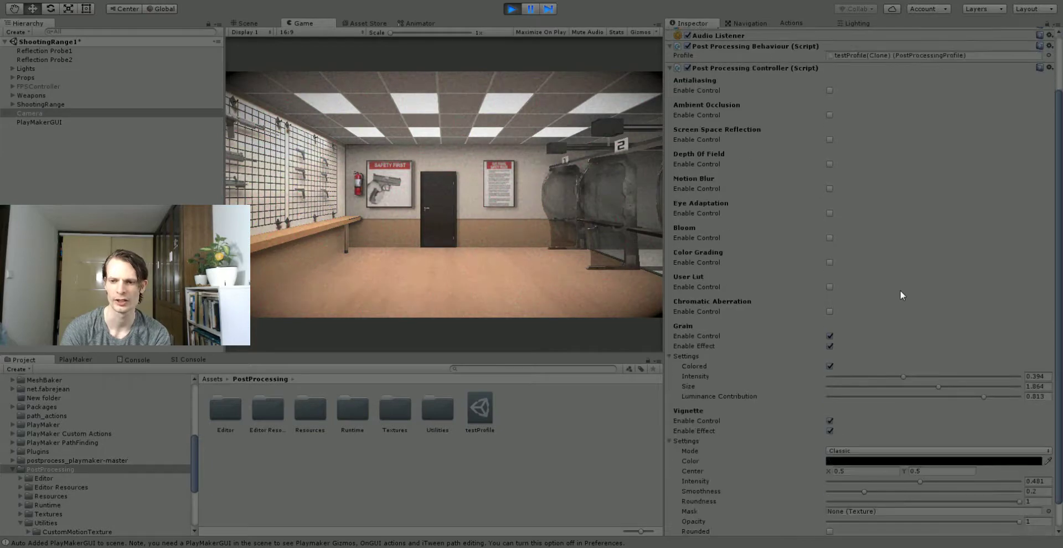
pyautogui.scroll(3, 900, 292)
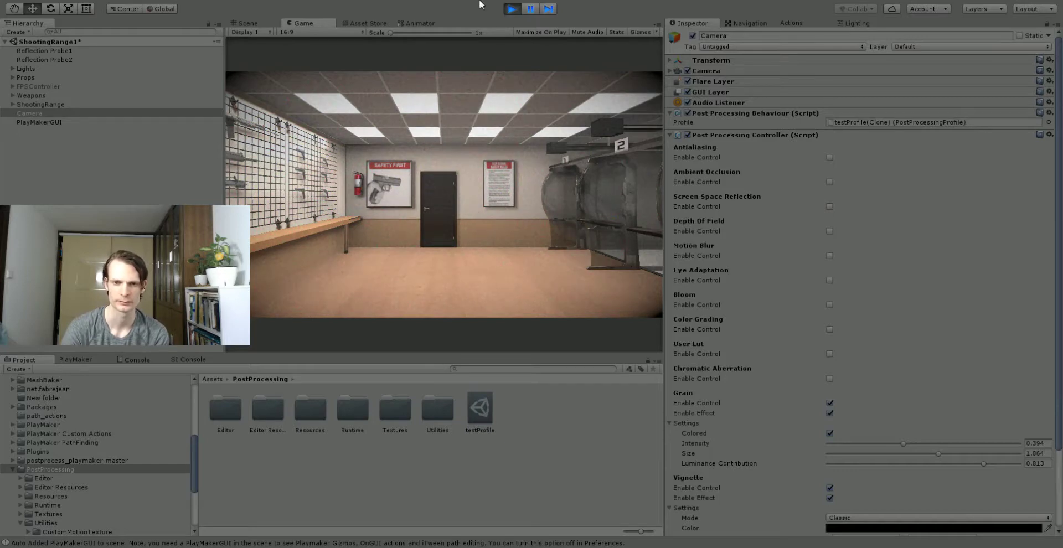
pyautogui.click(510, 9)
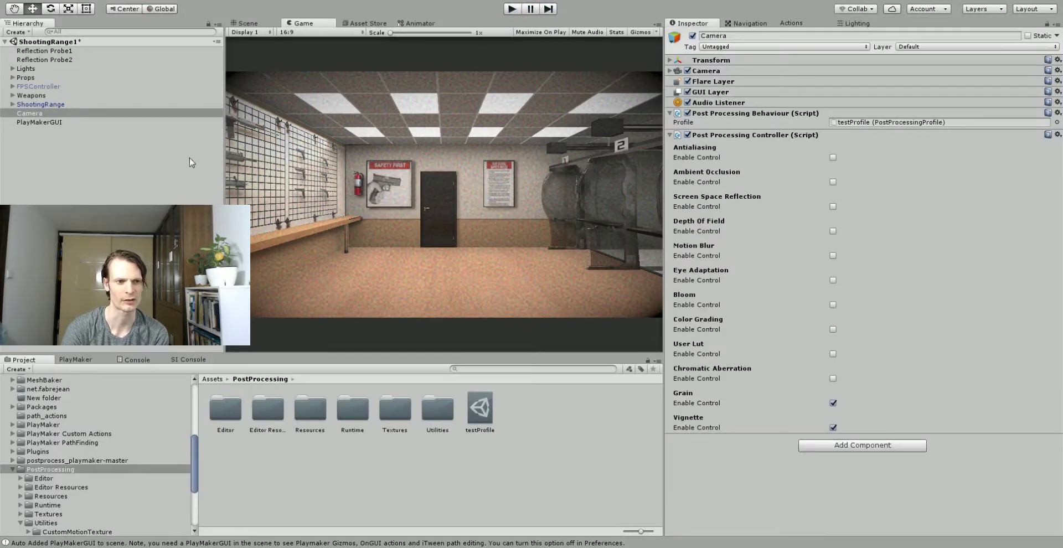
# Step: Add a PlayMaker FSM to the Camera
pyautogui.click(76, 360)
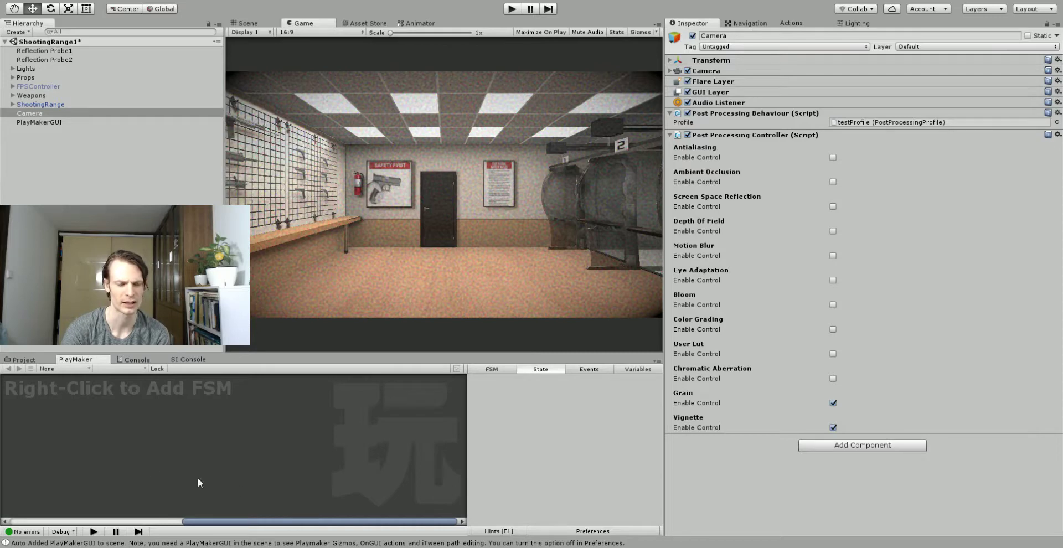
pyautogui.rightClick(132, 421)
pyautogui.click(147, 425)
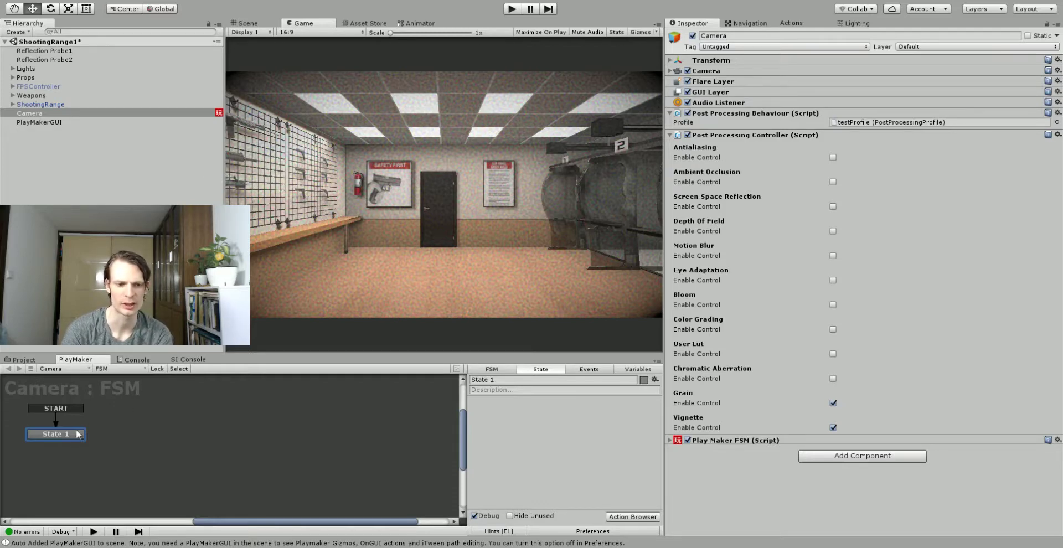
# Step: Add a second state to the Camera FSM and place it beside State 1
pyautogui.moveTo(77, 434); pyautogui.dragTo(125, 436, button='middle')
pyautogui.click(160, 436)
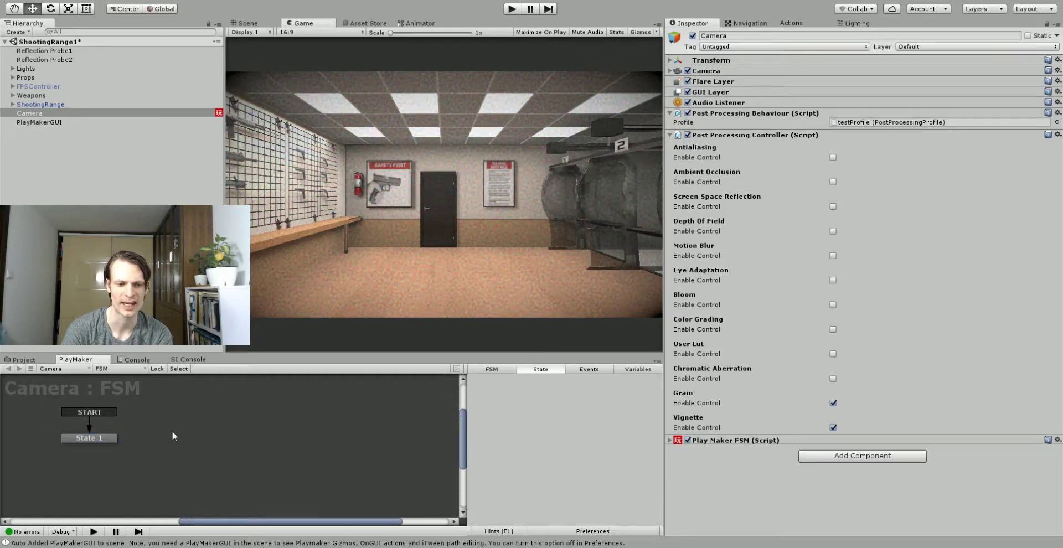
pyautogui.rightClick(172, 431)
pyautogui.click(199, 311)
pyautogui.click(101, 437)
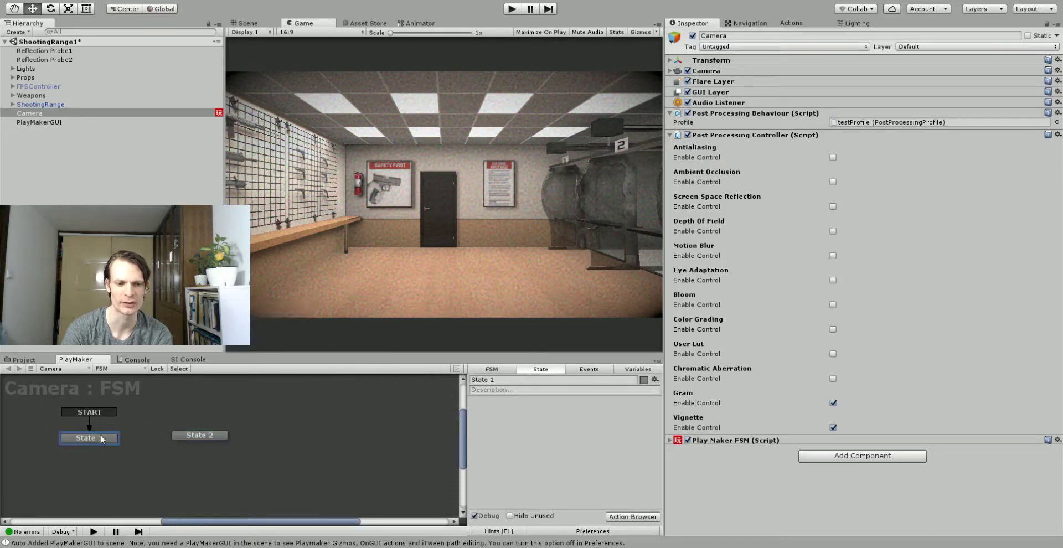
pyautogui.moveTo(187, 433); pyautogui.dragTo(179, 437)
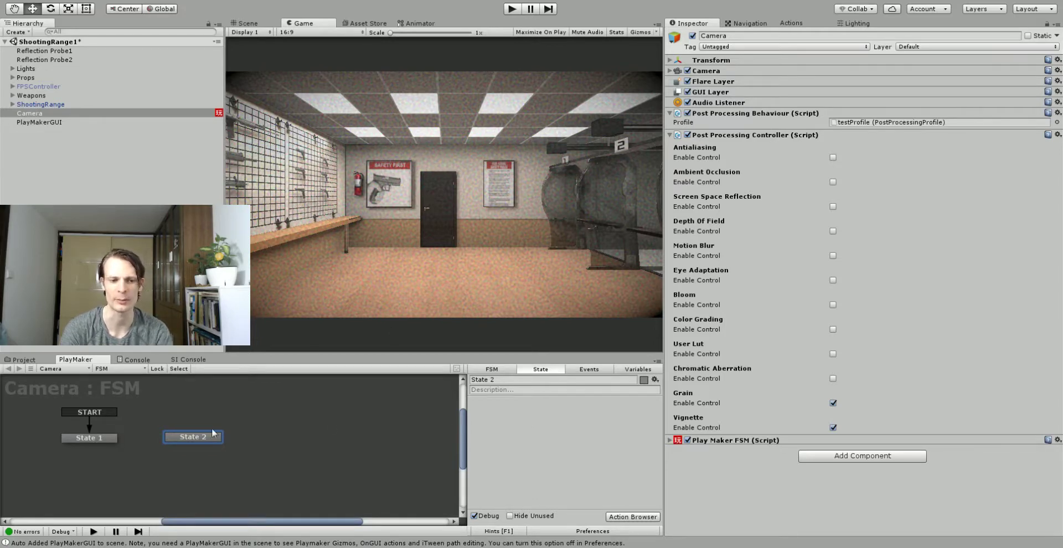
# Step: Add a Wait action to State 1 and set its time to 0.1
pyautogui.click(108, 439)
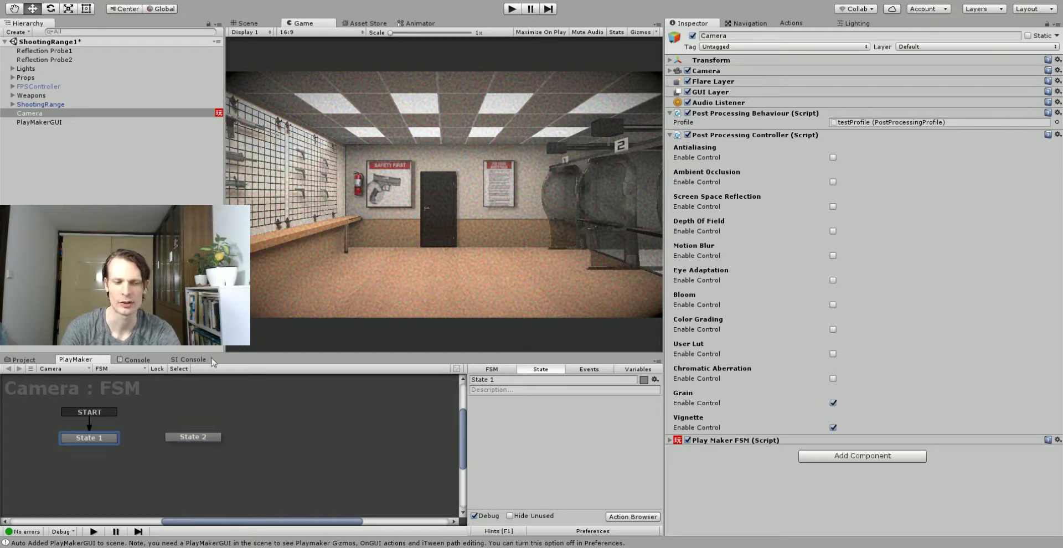
pyautogui.click(790, 24)
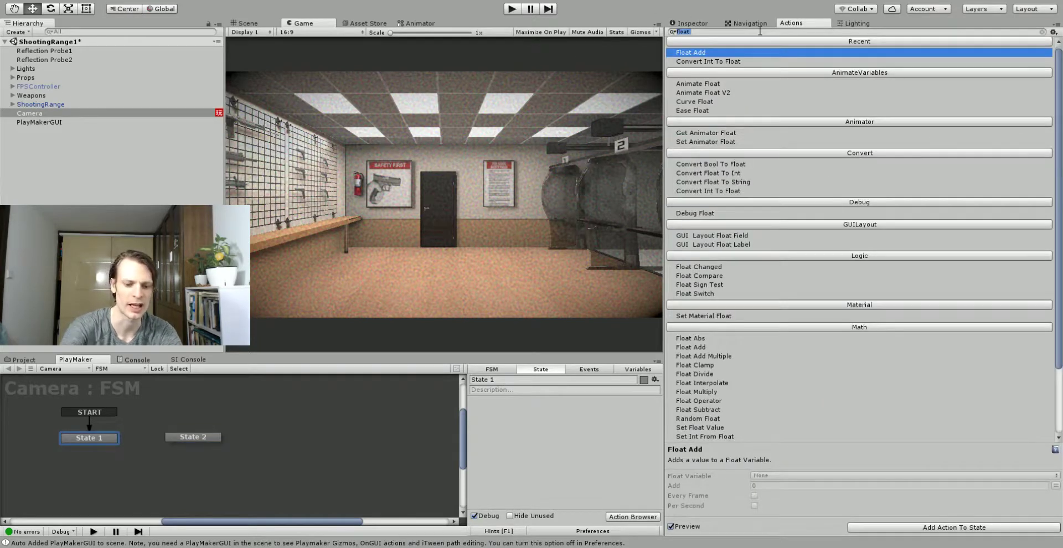
pyautogui.write('wait')
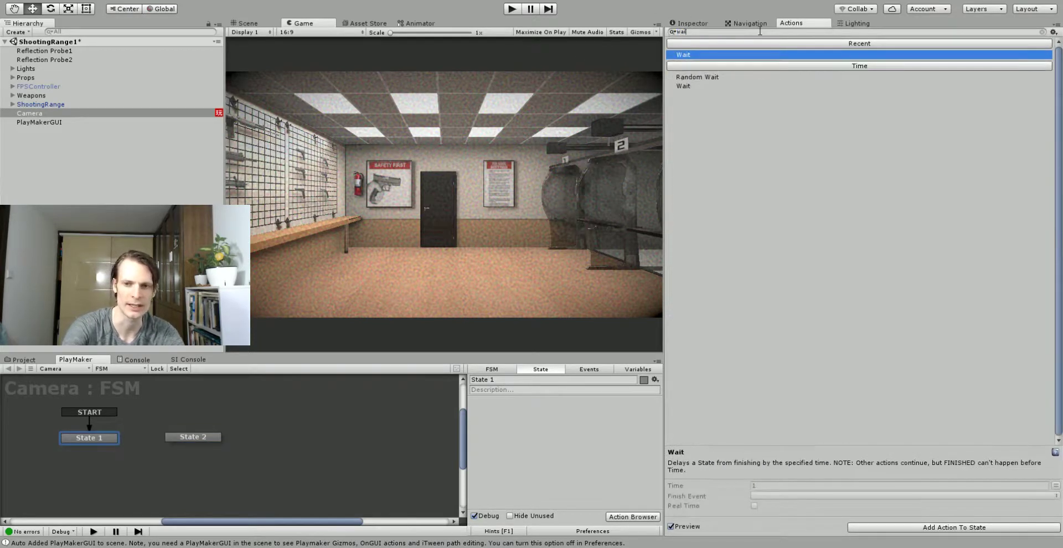
pyautogui.doubleClick(682, 54)
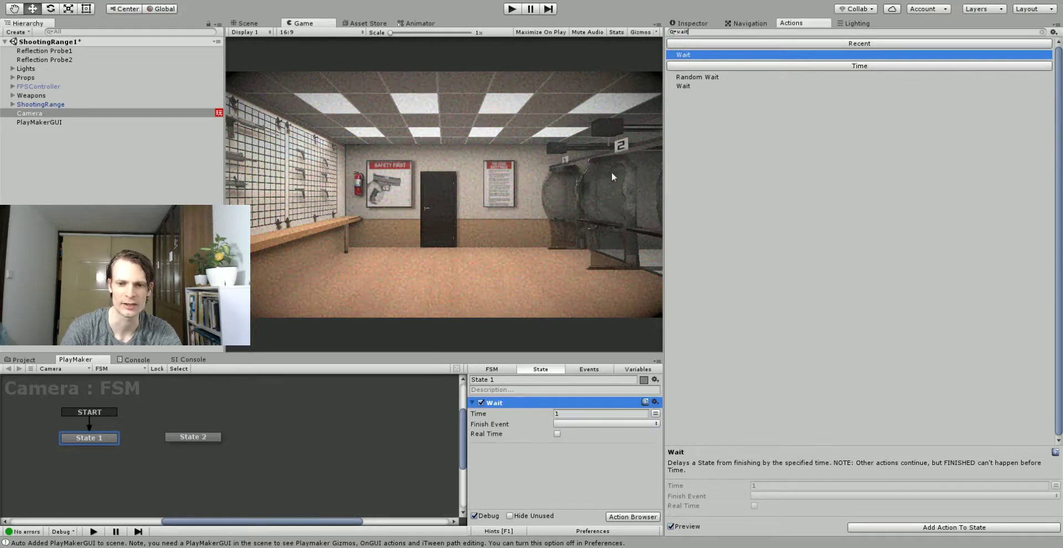
pyautogui.click(568, 414)
pyautogui.write('.1')
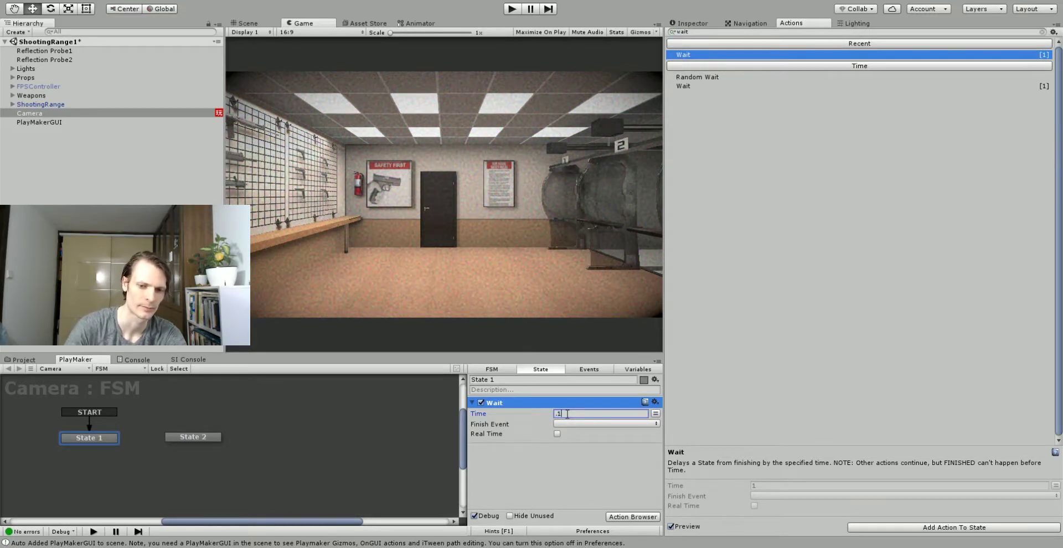
# Step: Create a new event named Finished as the Wait action's finish event and link its transition from State 1 to State 2
pyautogui.click(569, 424)
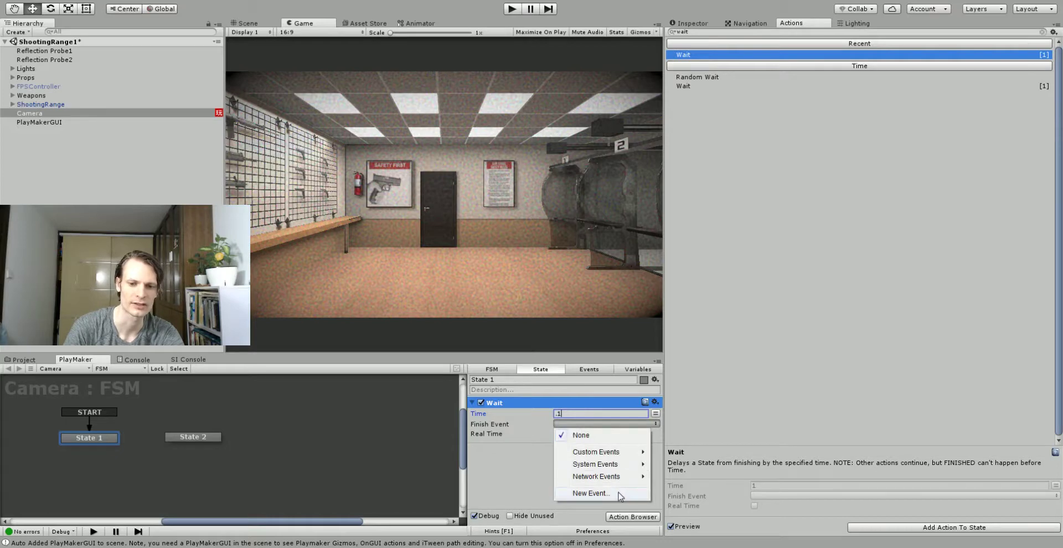
pyautogui.moveTo(637, 452)
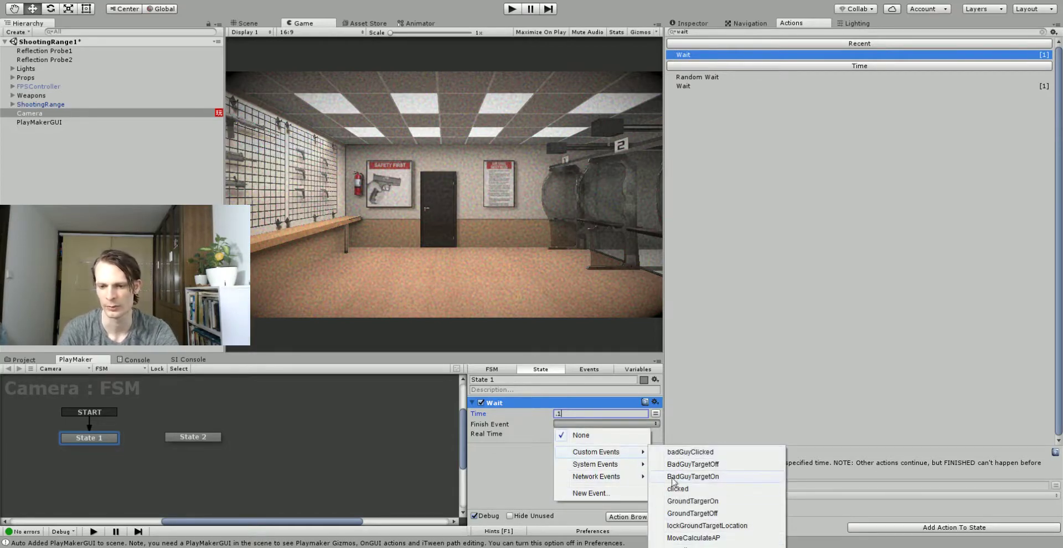
pyautogui.click(591, 493)
pyautogui.write('Fi')
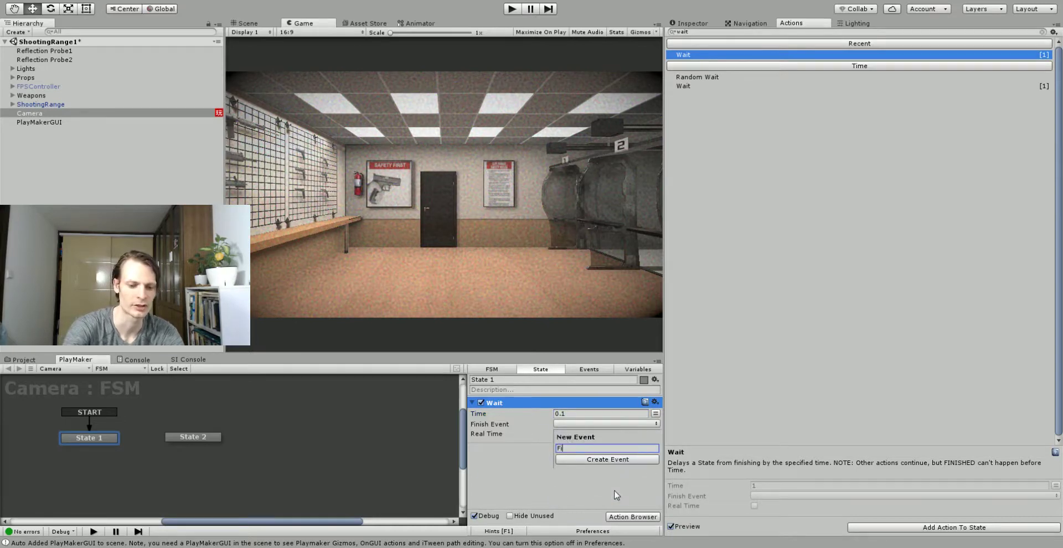
pyautogui.write('nished')
pyautogui.press('Return')
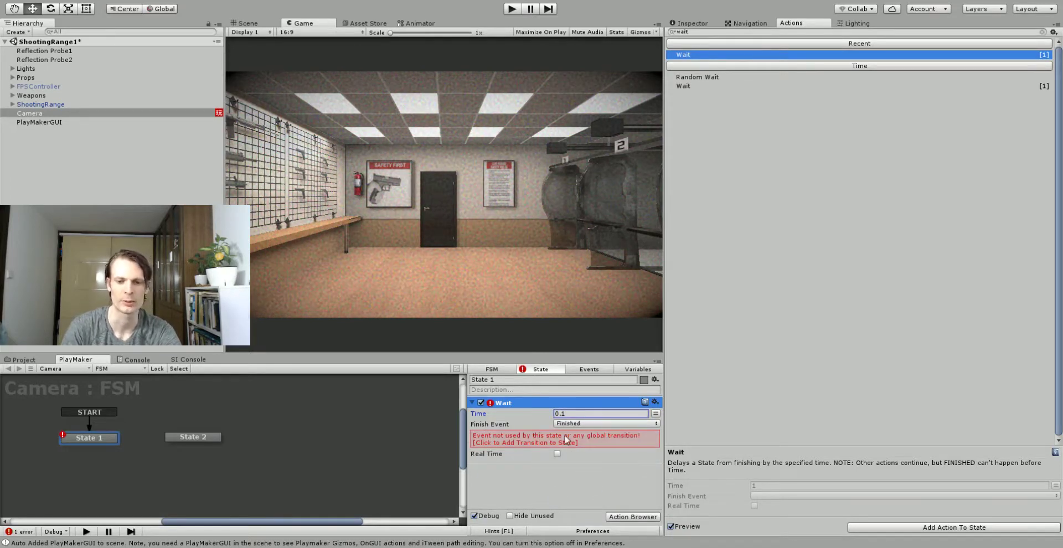
pyautogui.moveTo(106, 447); pyautogui.dragTo(183, 437)
pyautogui.click(127, 446)
# Step: Select State 2 and examine the available Post Processing actions, including Channel Mixer, Bloom, Ambient Occlusion, Aberration, Vignette and Color Grading
pyautogui.click(193, 438)
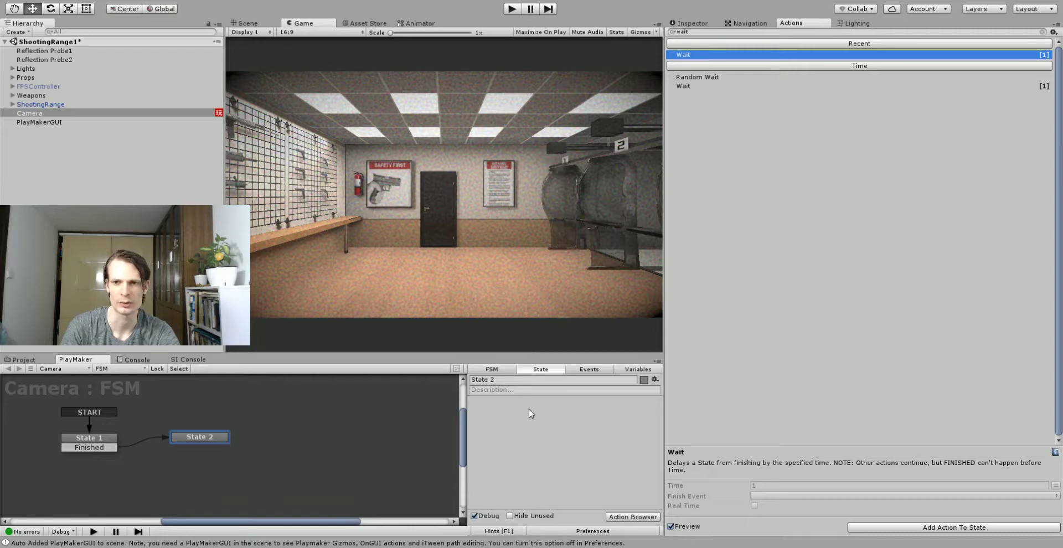
pyautogui.click(633, 516)
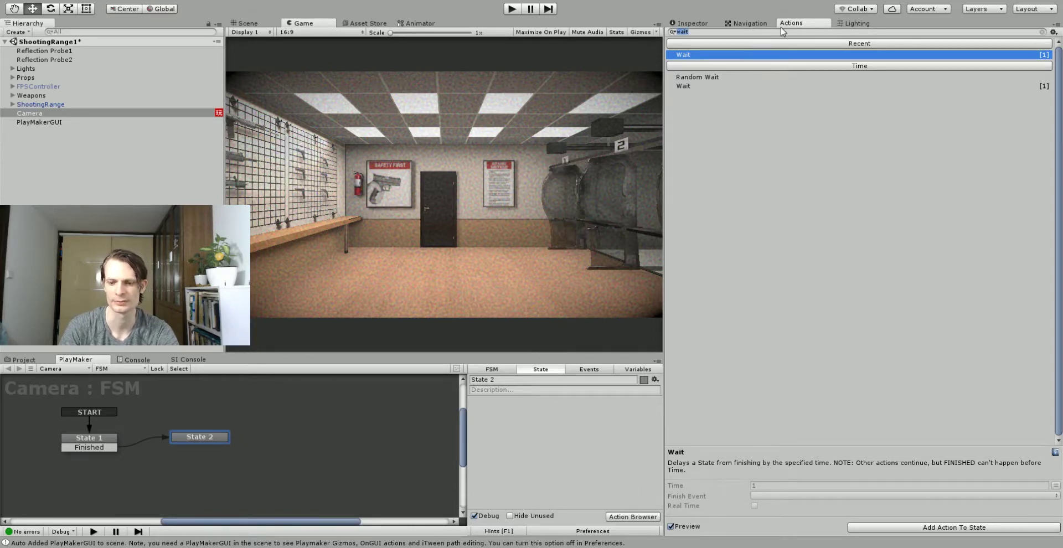
pyautogui.press('BackSpace')
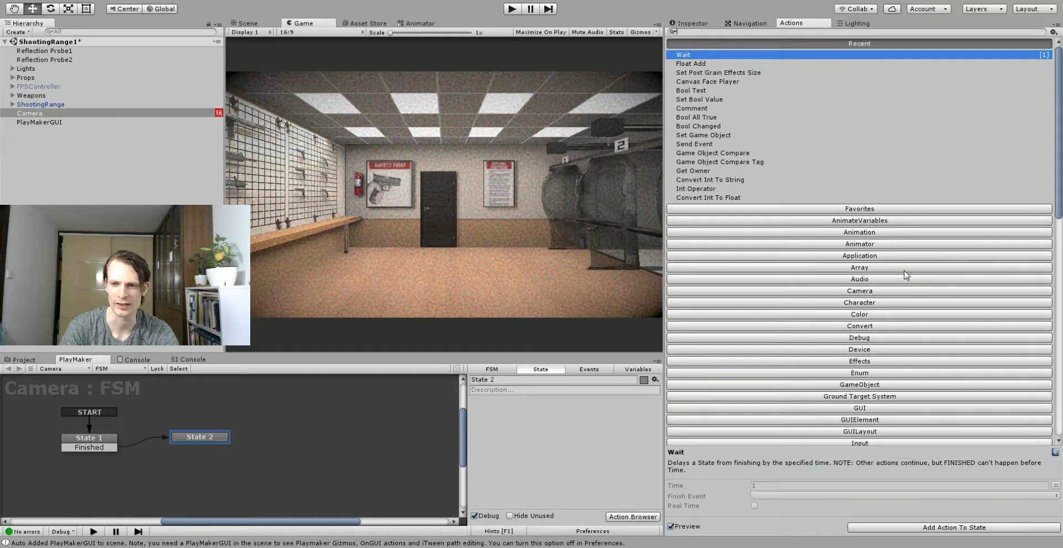
pyautogui.scroll(-6, 905, 203)
pyautogui.scroll(-4, 904, 202)
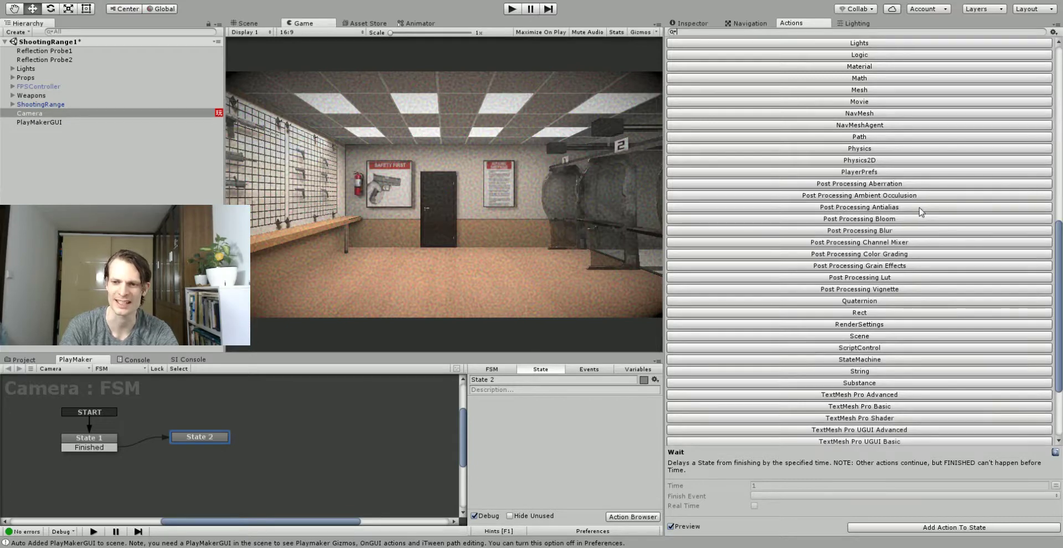
pyautogui.click(859, 254)
pyautogui.scroll(3, 783, 140)
pyautogui.click(830, 156)
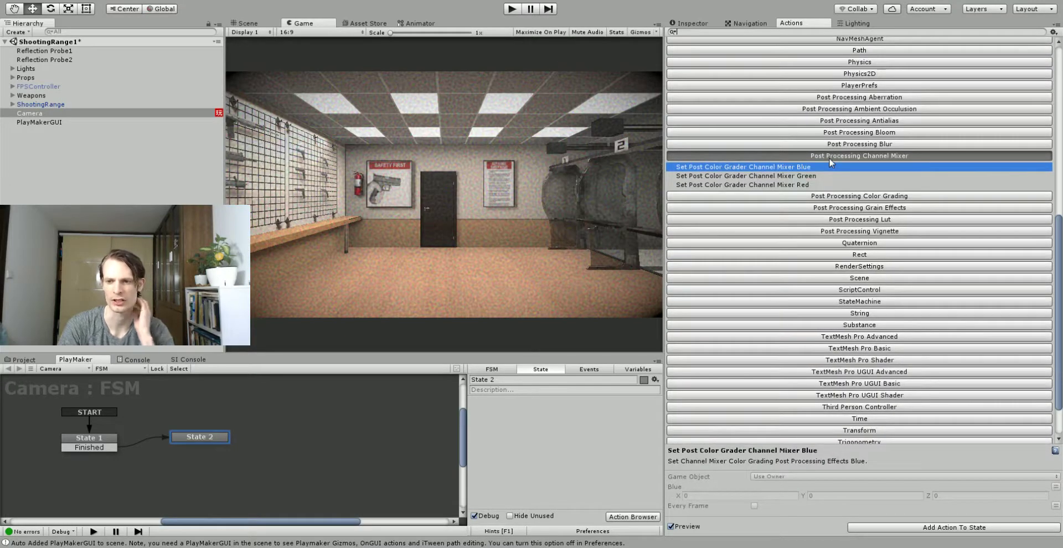
pyautogui.click(856, 145)
pyautogui.click(860, 134)
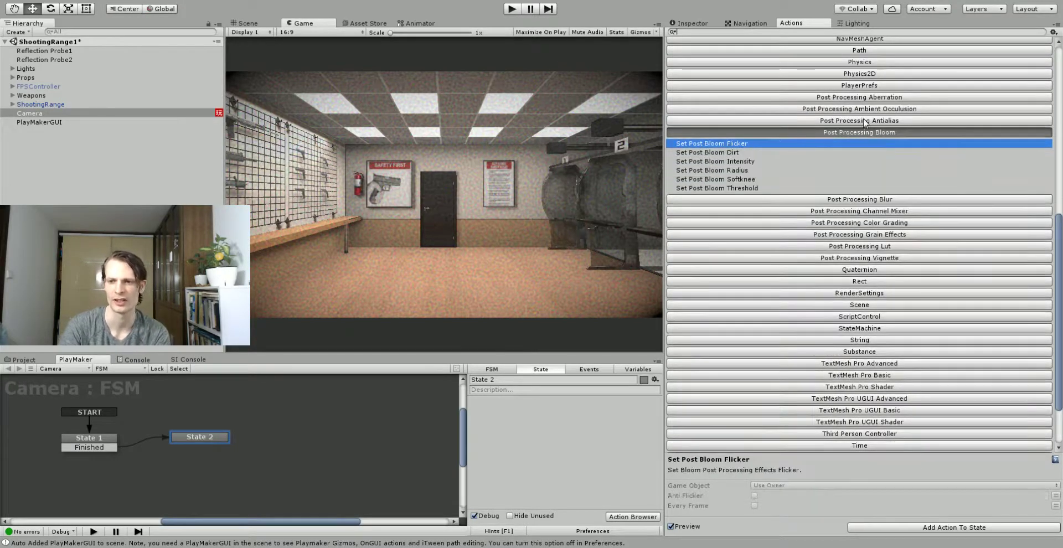
pyautogui.click(868, 122)
pyautogui.click(867, 110)
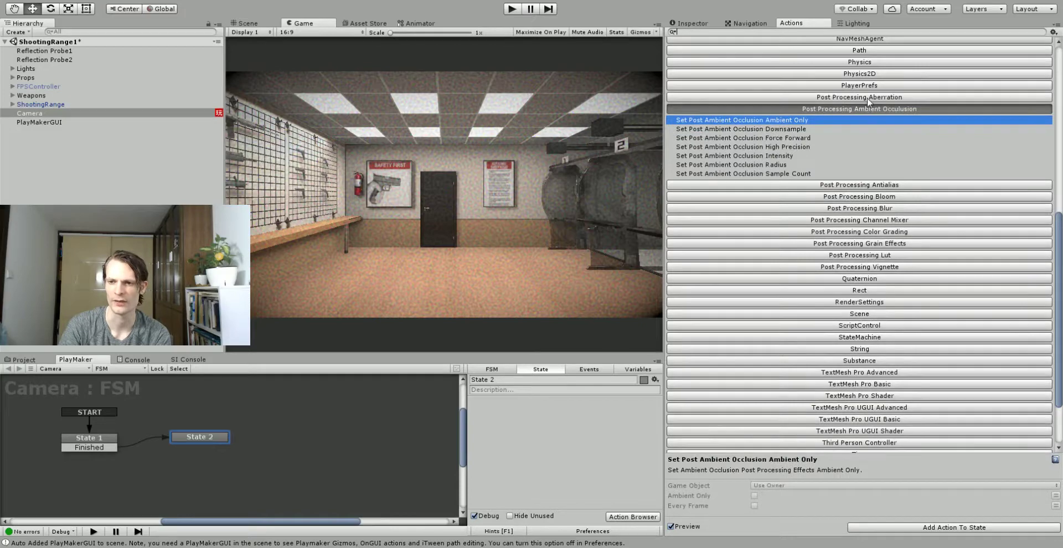
pyautogui.click(869, 99)
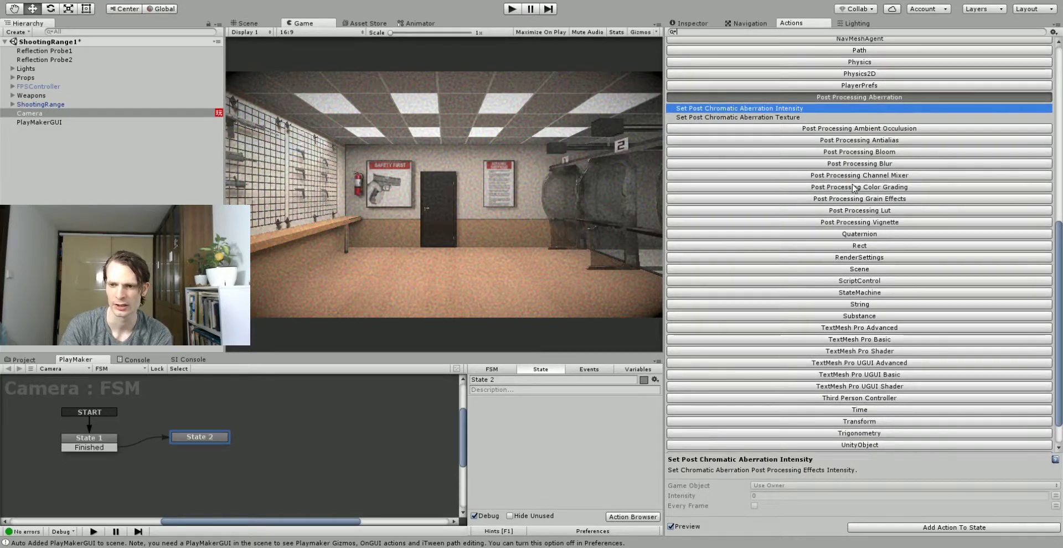
pyautogui.click(866, 222)
pyautogui.click(860, 191)
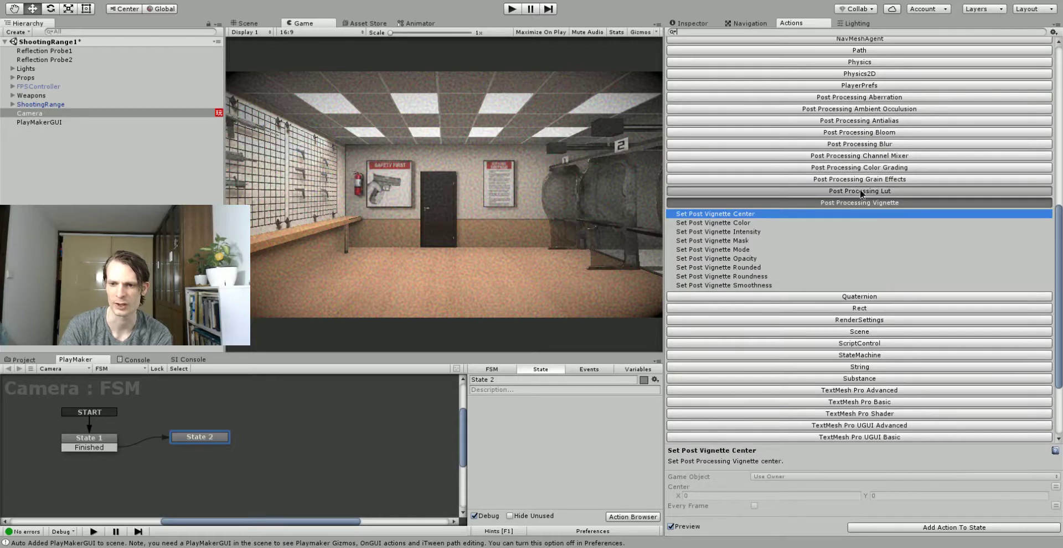
pyautogui.click(862, 167)
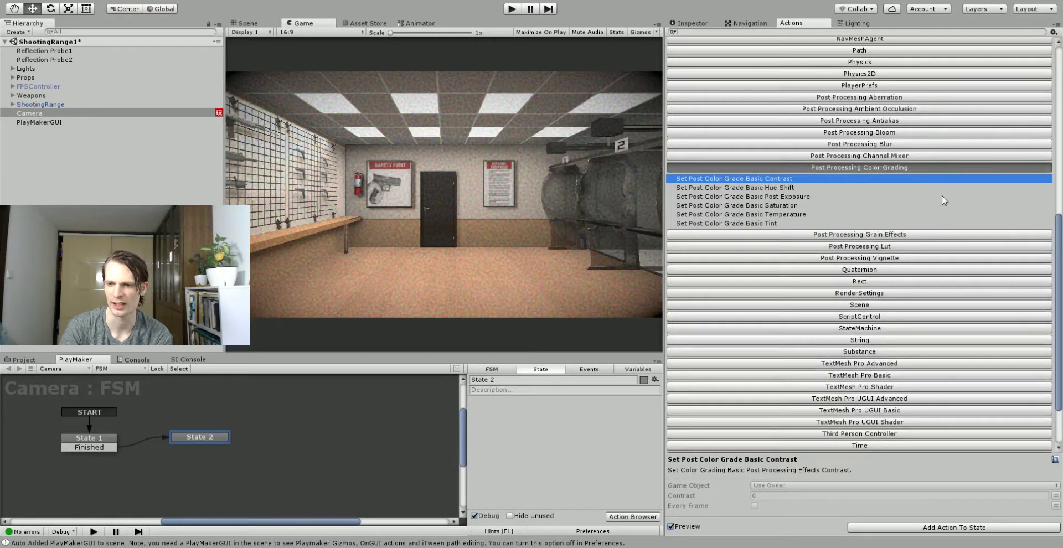
# Step: Add the Set Post Grain Effects Size action to State 2
pyautogui.click(894, 234)
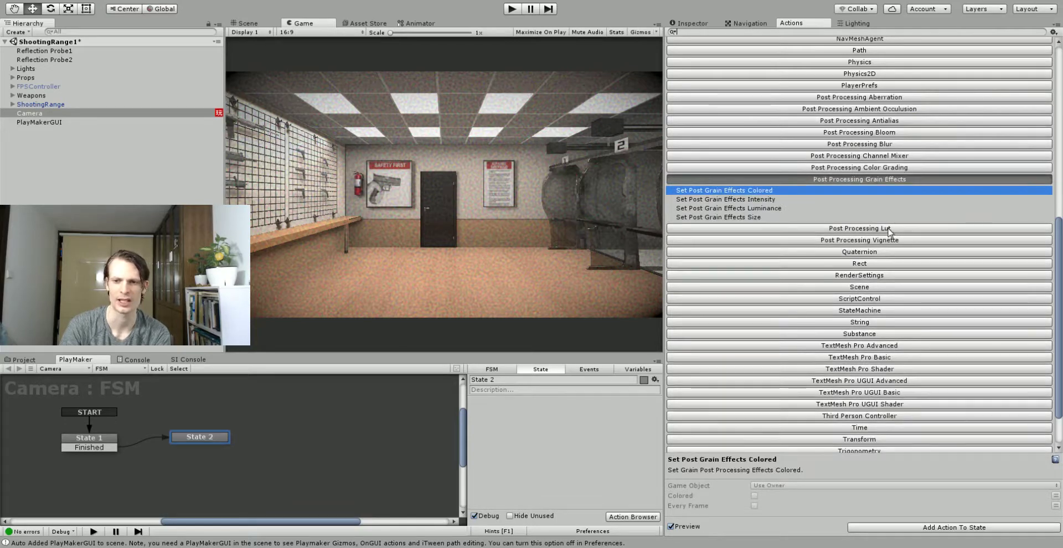
pyautogui.doubleClick(746, 217)
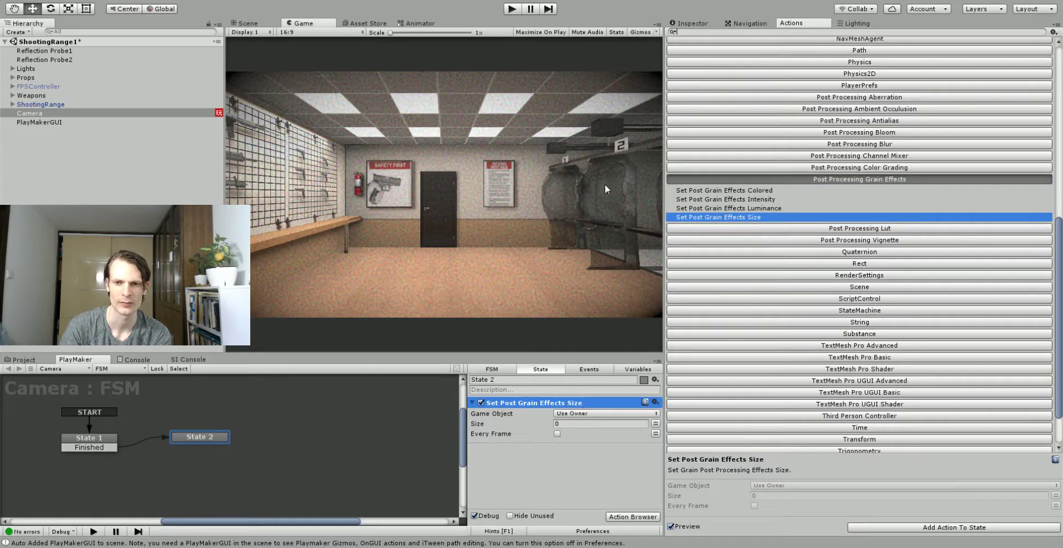
# Step: Play the scene, test the controller's grain size at 3 and about 0.83, and stop playback
pyautogui.click(749, 25)
pyautogui.click(700, 25)
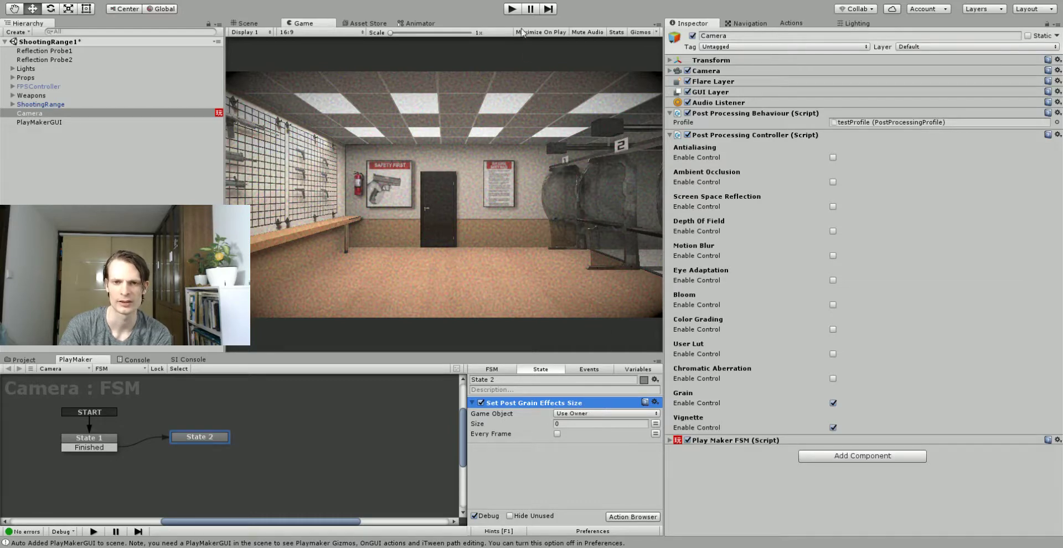
pyautogui.click(517, 11)
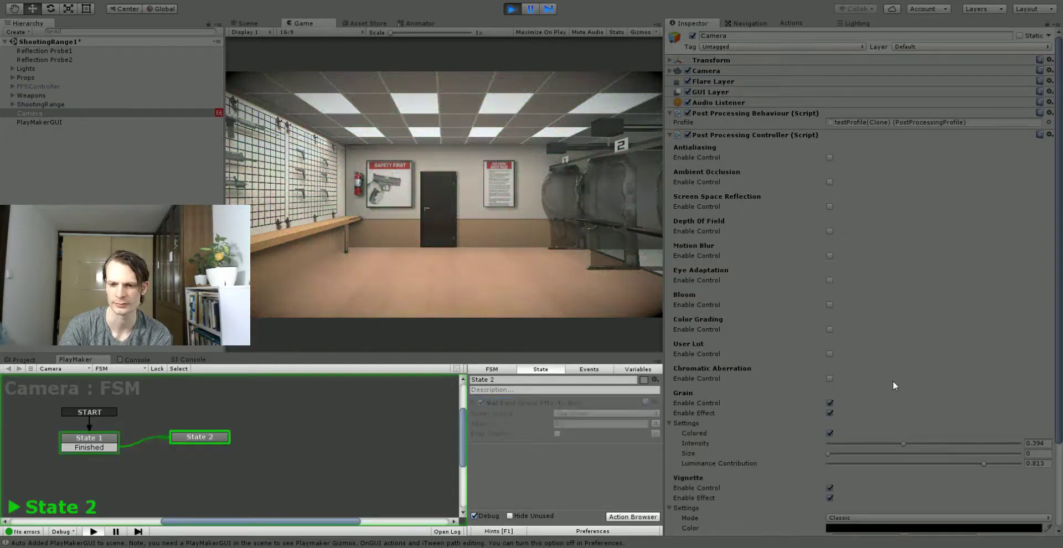
pyautogui.scroll(-4, 891, 380)
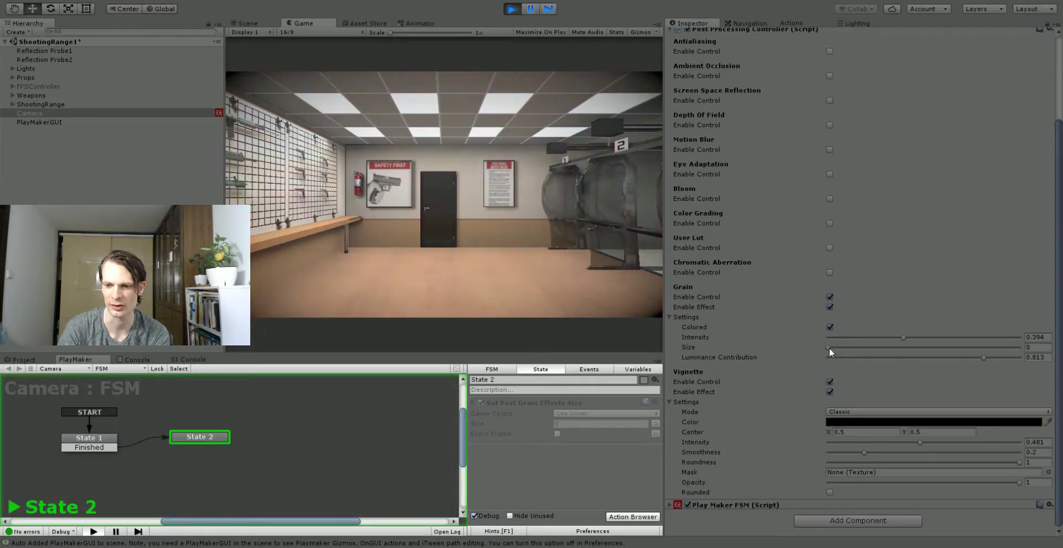
pyautogui.moveTo(828, 348); pyautogui.dragTo(1006, 350)
pyautogui.write('1')
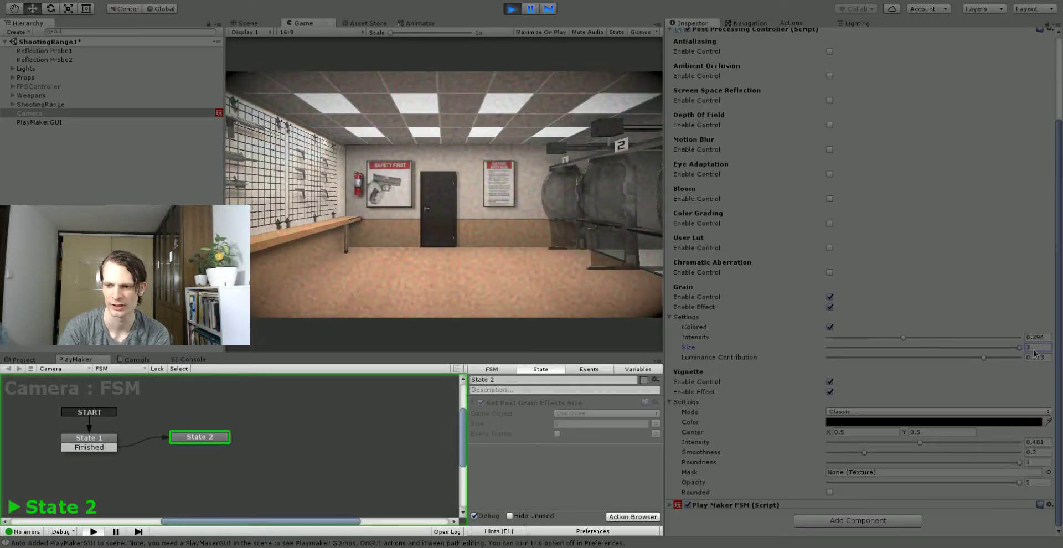
pyautogui.moveTo(877, 358); pyautogui.dragTo(872, 354)
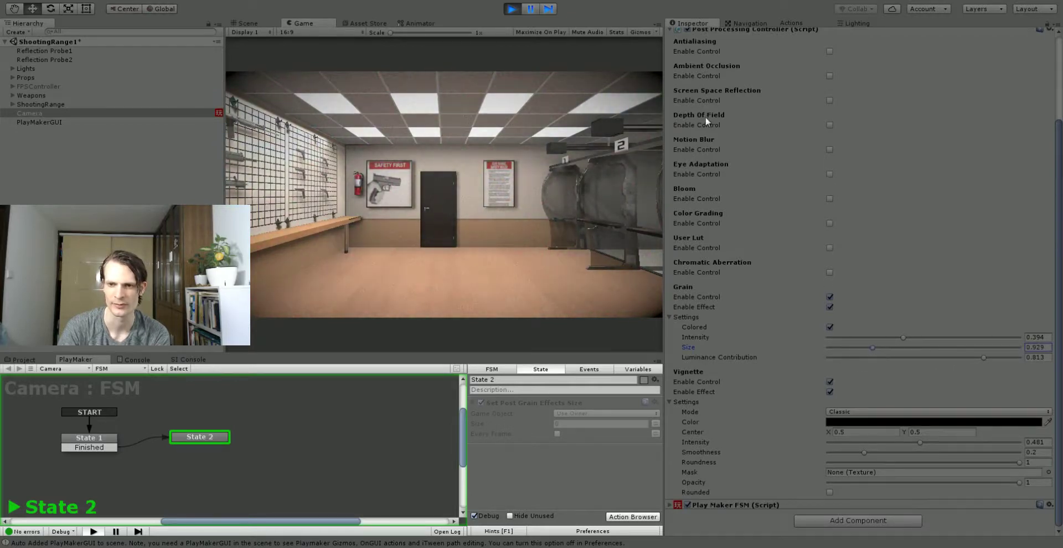
pyautogui.click(514, 9)
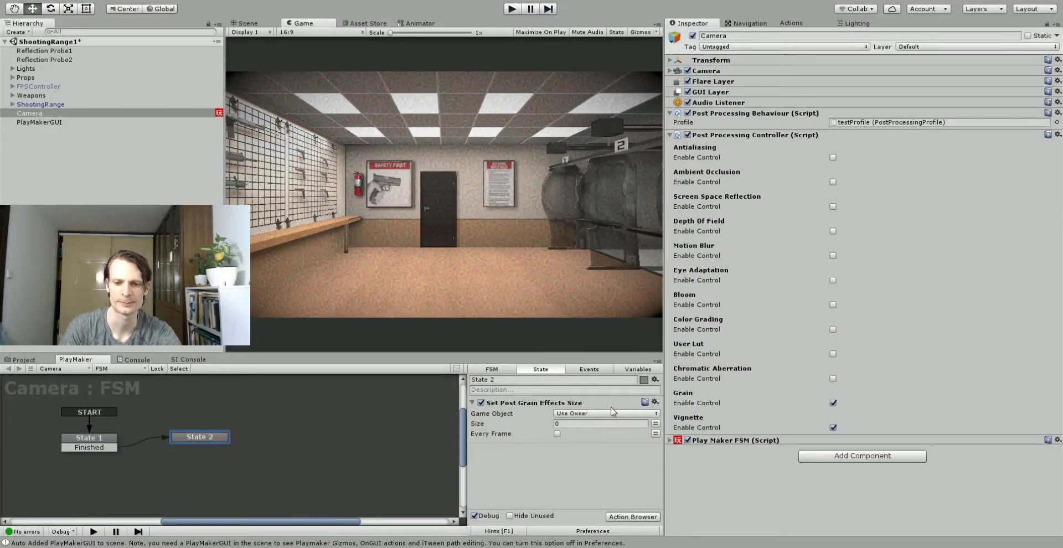
# Step: Set the Set Post Grain Effects Size action's size to 3, play the scene to check the grain, and stop playback
pyautogui.click(576, 423)
pyautogui.write('3')
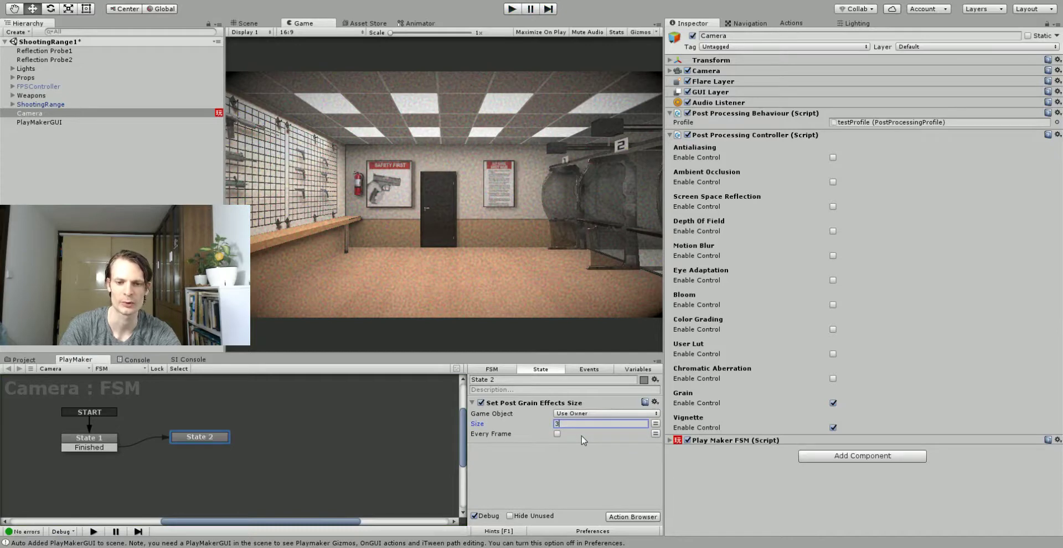
pyautogui.click(512, 10)
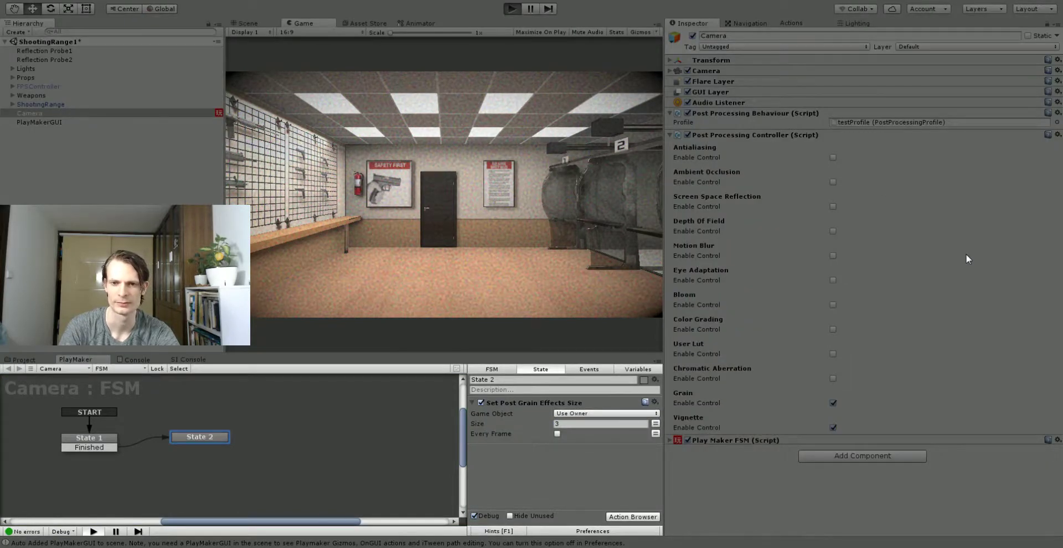
pyautogui.scroll(-3, 924, 299)
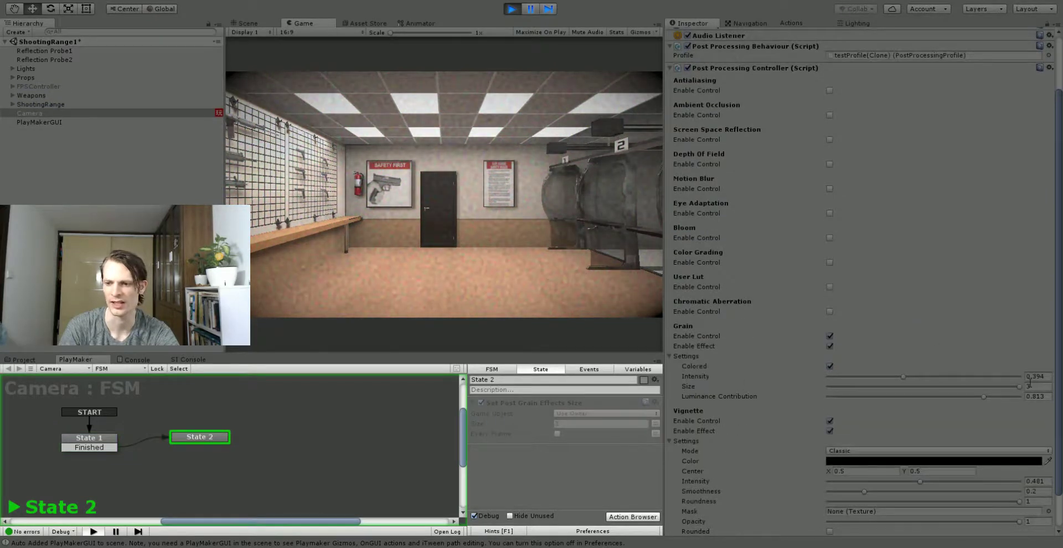
pyautogui.click(512, 9)
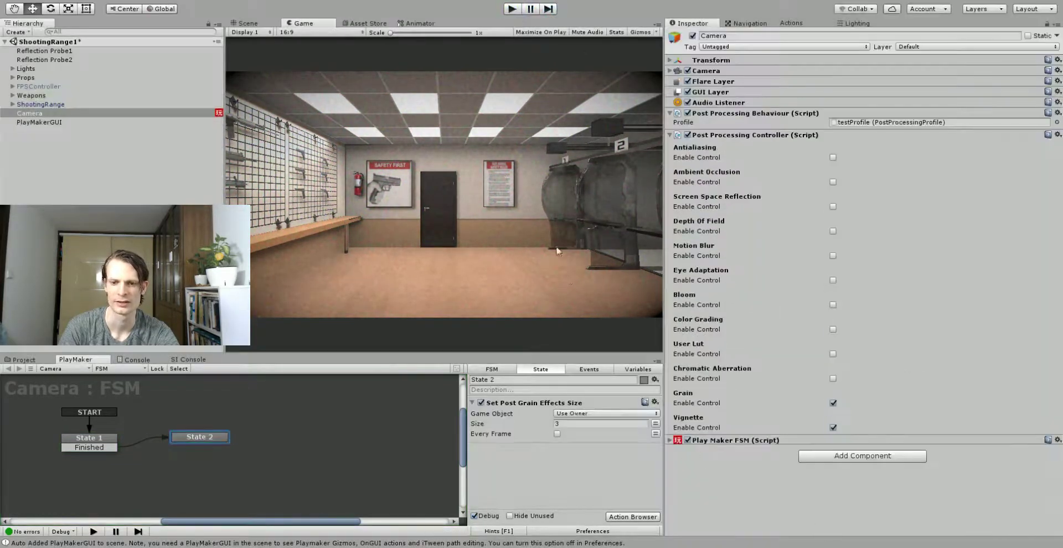
# Step: Set the grain action's size to 1, play the scene to check the controller's grain settings, and stop playback
pyautogui.click(570, 423)
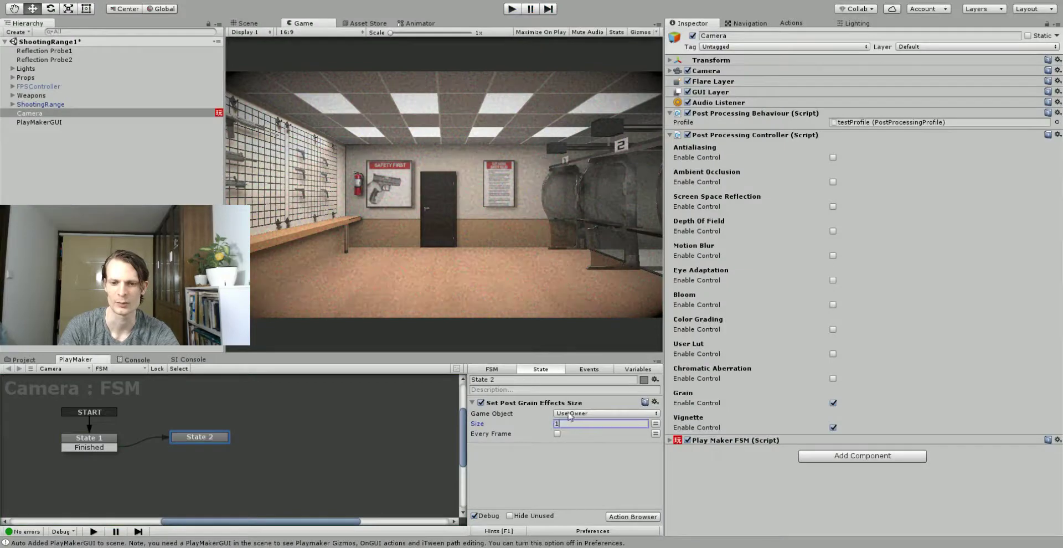
pyautogui.click(512, 9)
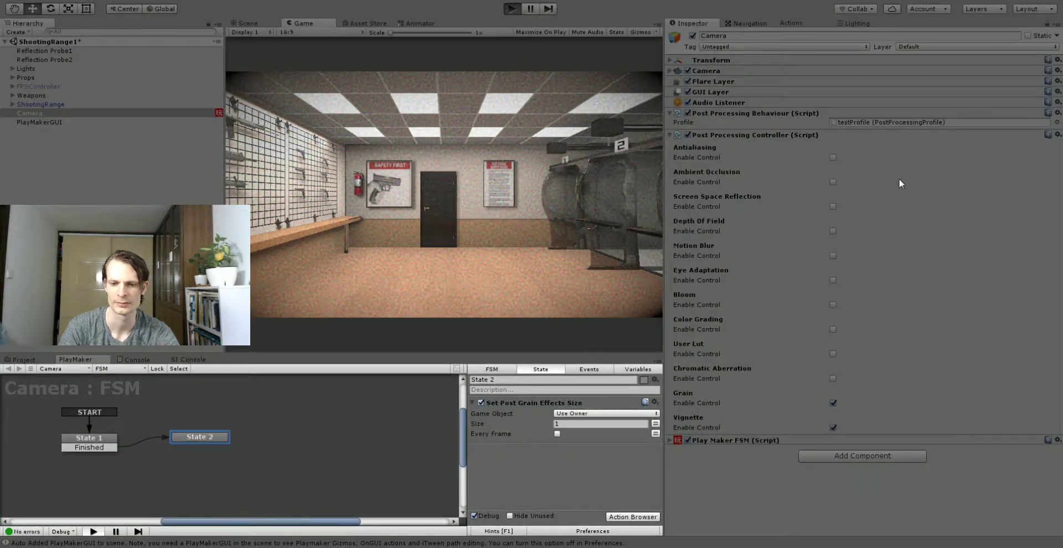
pyautogui.scroll(-3, 941, 293)
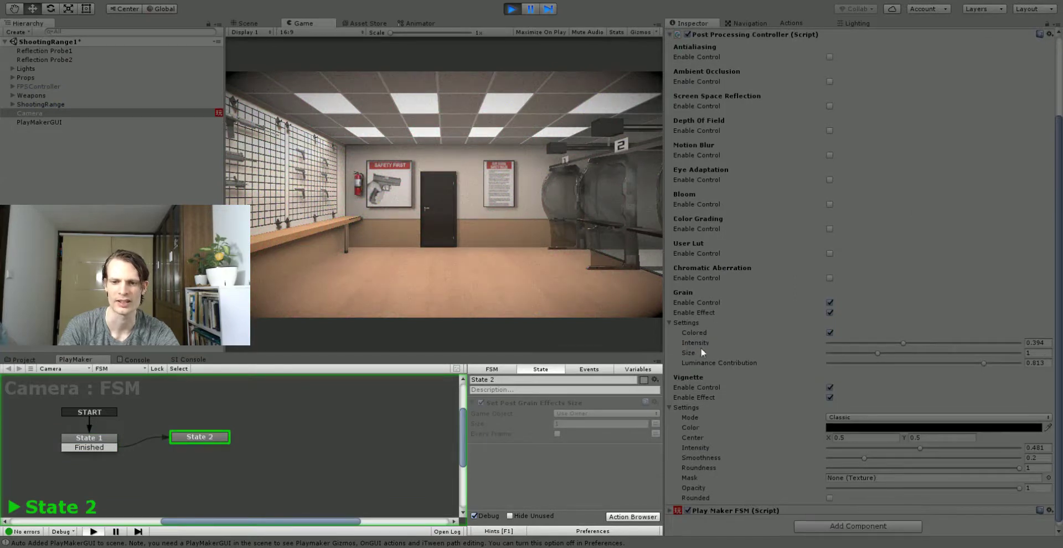
pyautogui.click(512, 9)
# Step: Add a Float Add action to State 2 and place it above the Set Post Grain Effects Size action
pyautogui.click(789, 23)
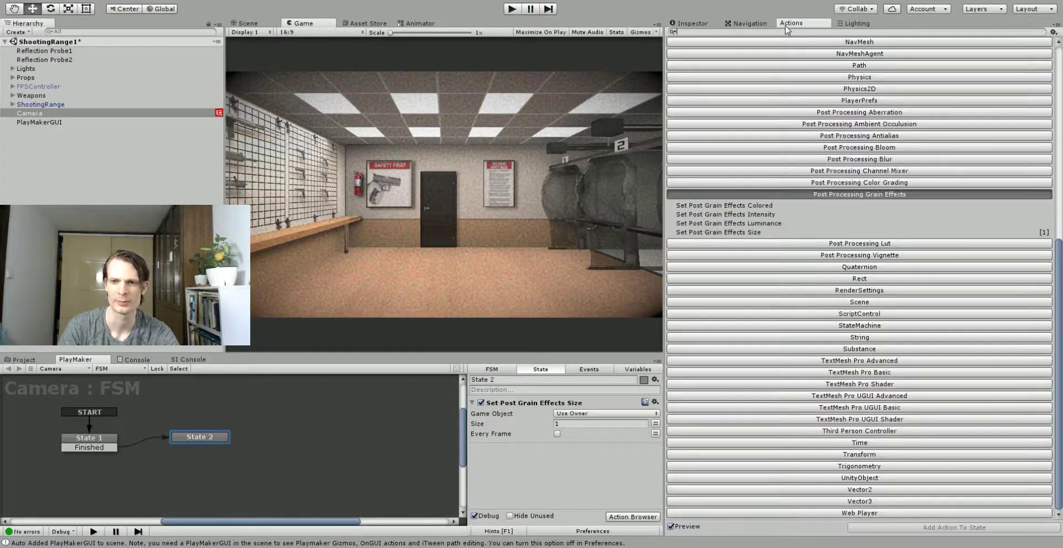
pyautogui.scroll(10, 838, 177)
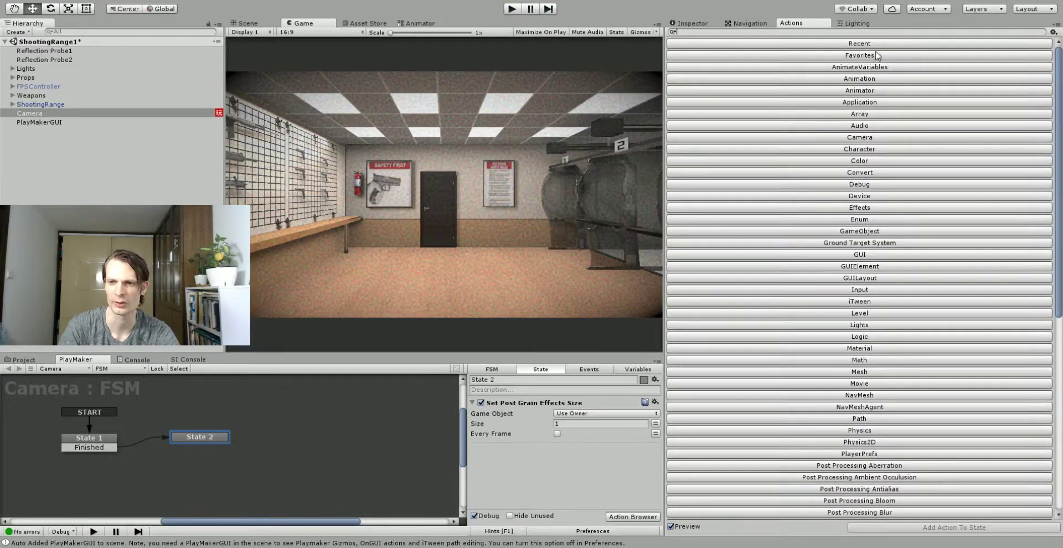
pyautogui.click(876, 44)
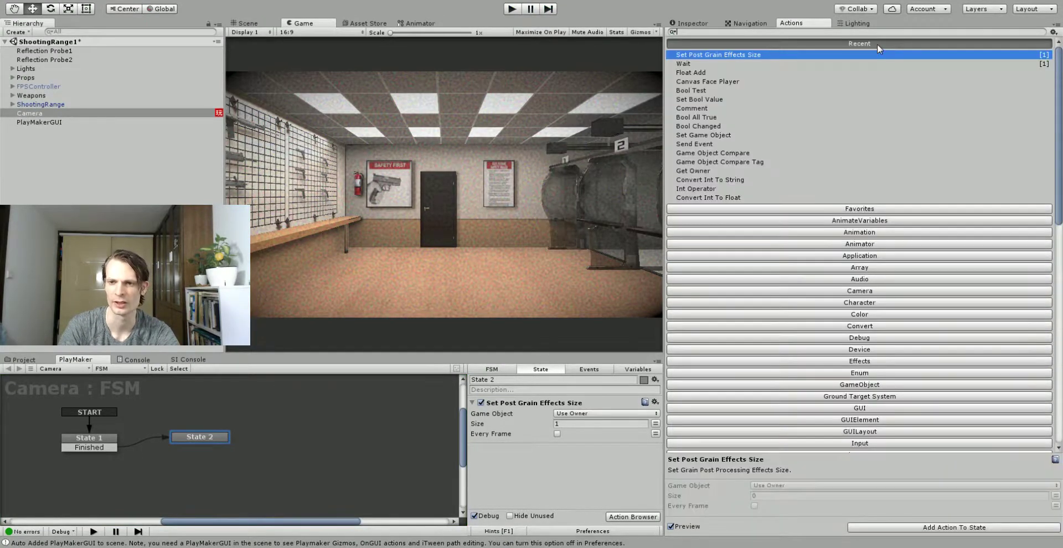
pyautogui.doubleClick(700, 73)
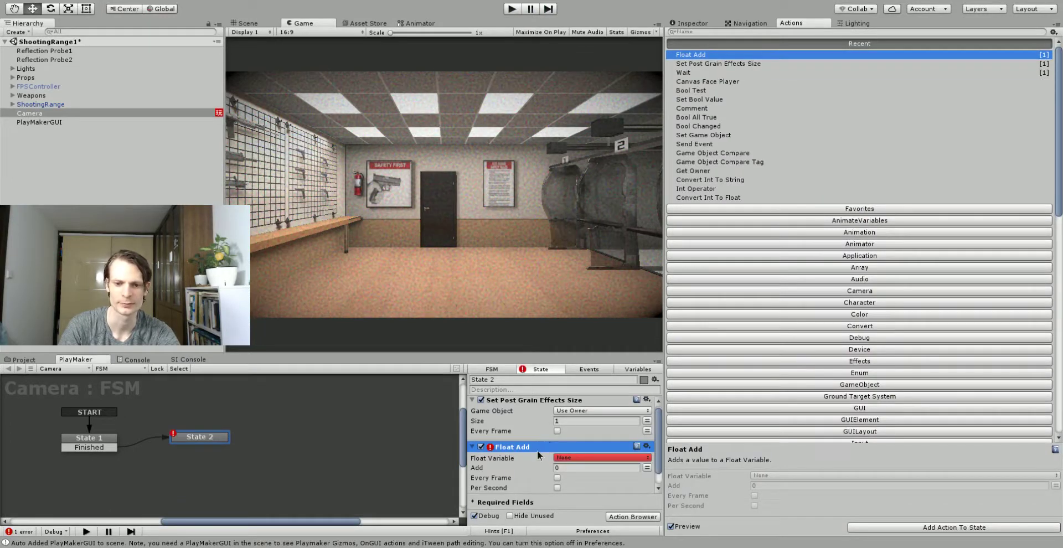
pyautogui.moveTo(540, 449); pyautogui.dragTo(547, 403)
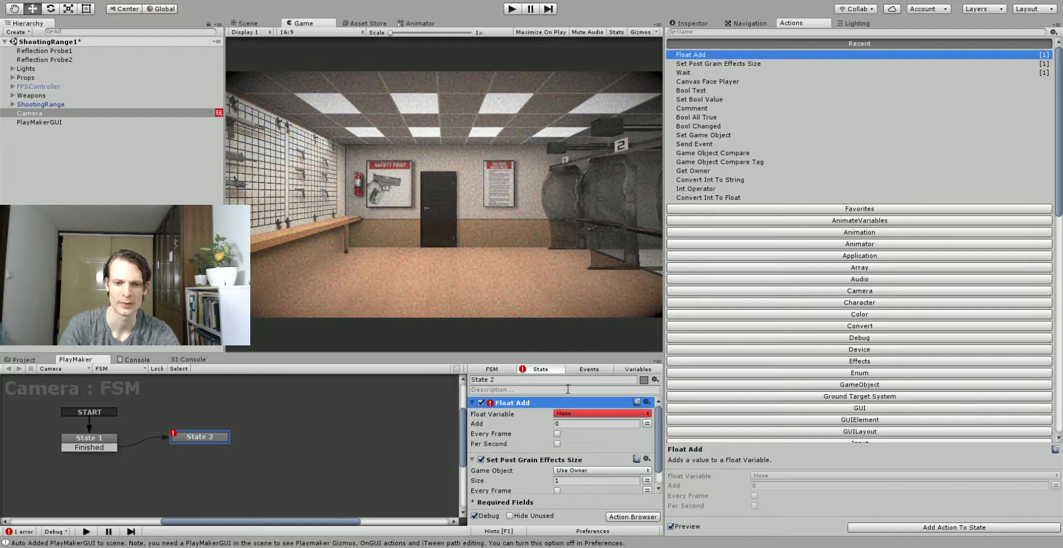
# Step: Create a new variable named GrainAdd as the Float Add action's float variable
pyautogui.click(579, 413)
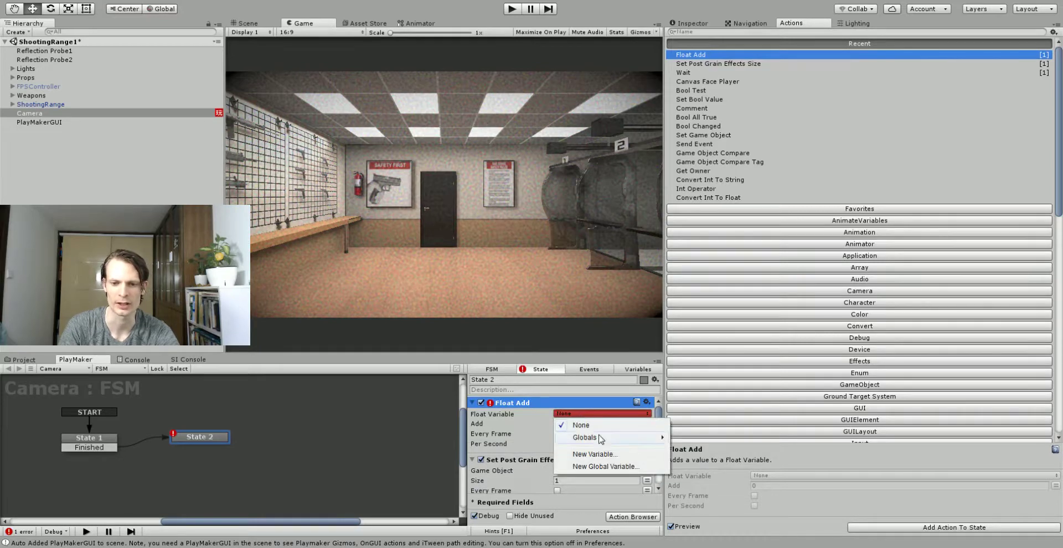
pyautogui.click(602, 454)
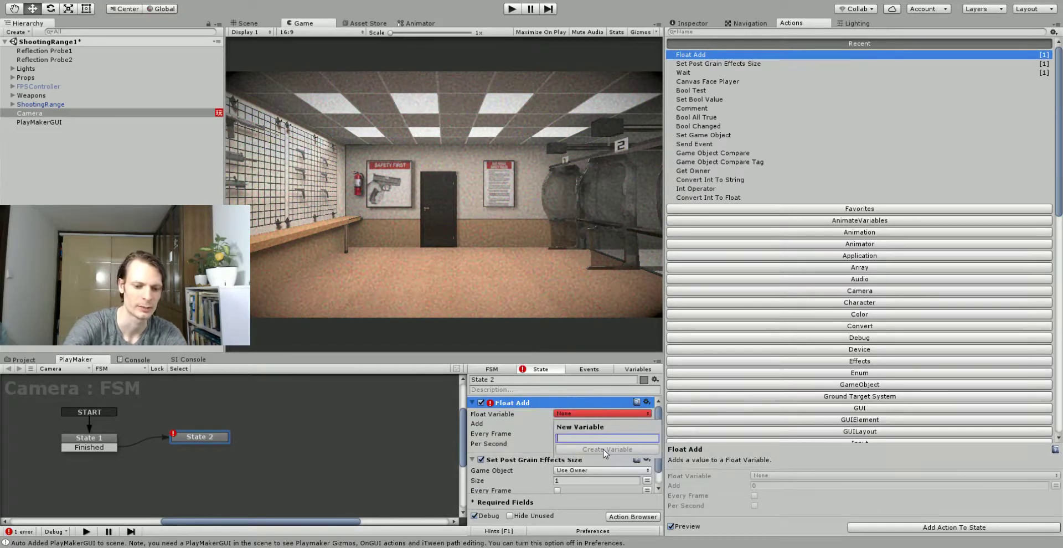
pyautogui.write('GrainAdd')
pyautogui.click(603, 448)
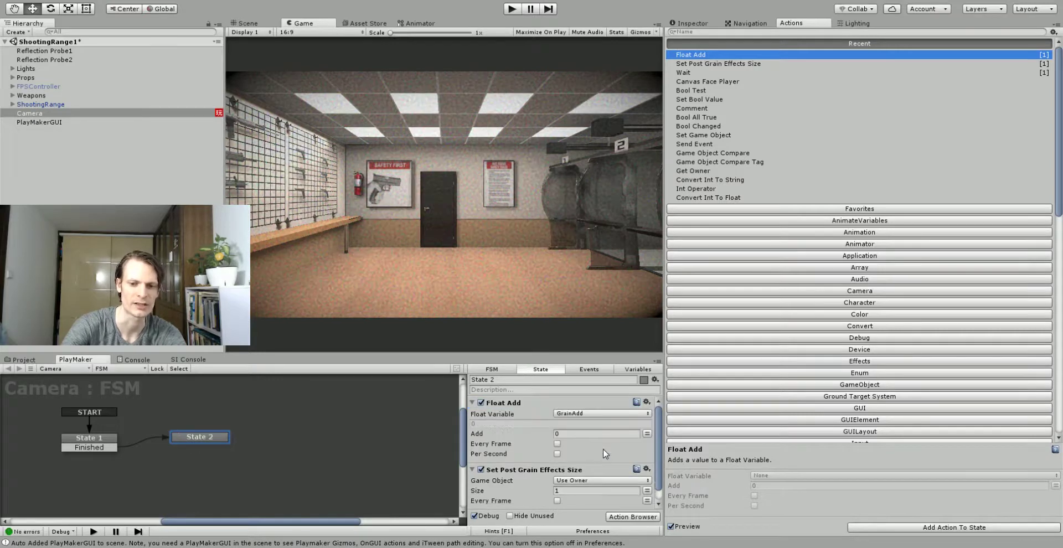
# Step: Set Float Add to add 0.2 every frame and per second, and make Set Post Grain Effects Size run every frame
pyautogui.click(588, 435)
pyautogui.write('.2')
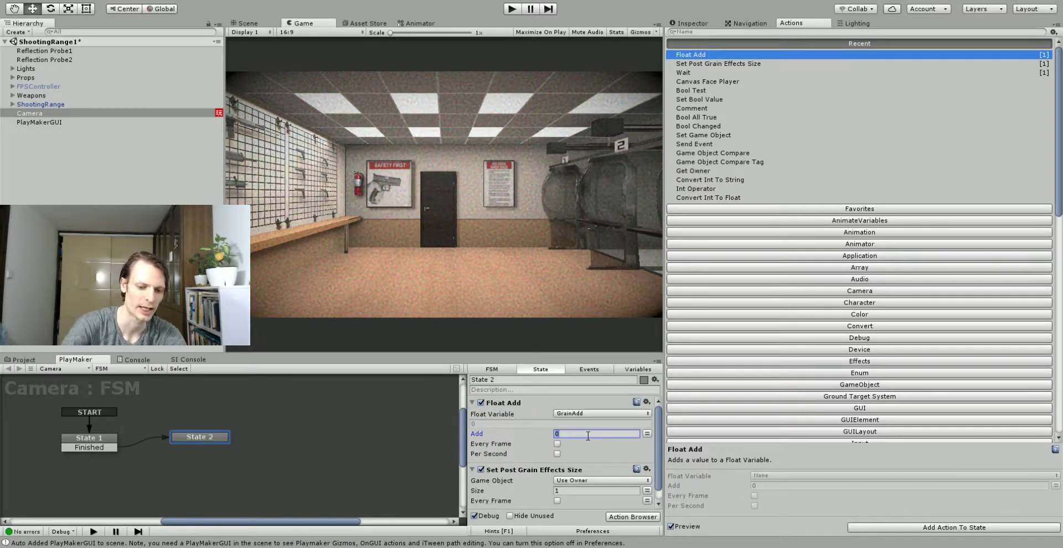
pyautogui.click(558, 444)
pyautogui.click(556, 454)
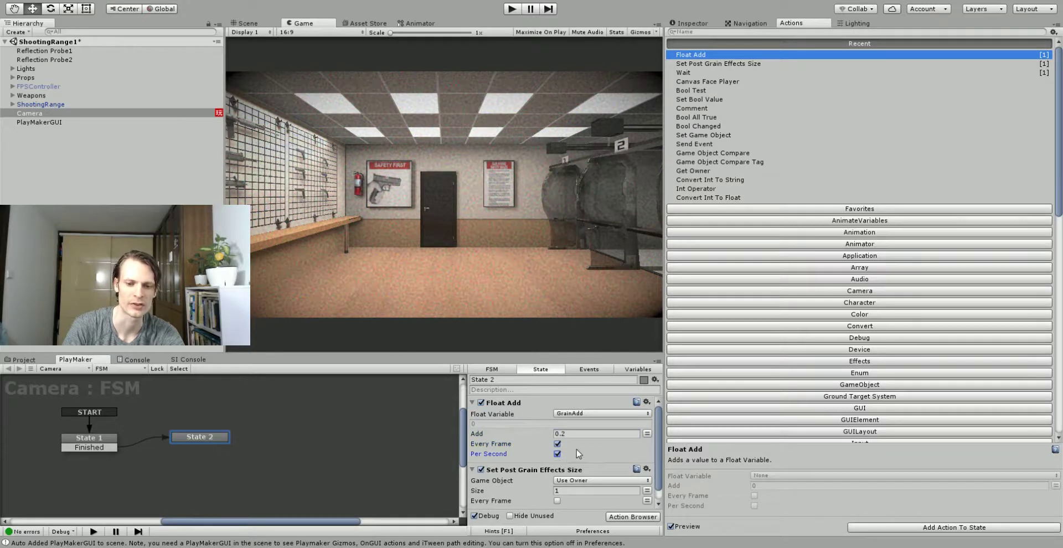
pyautogui.scroll(-1, 579, 454)
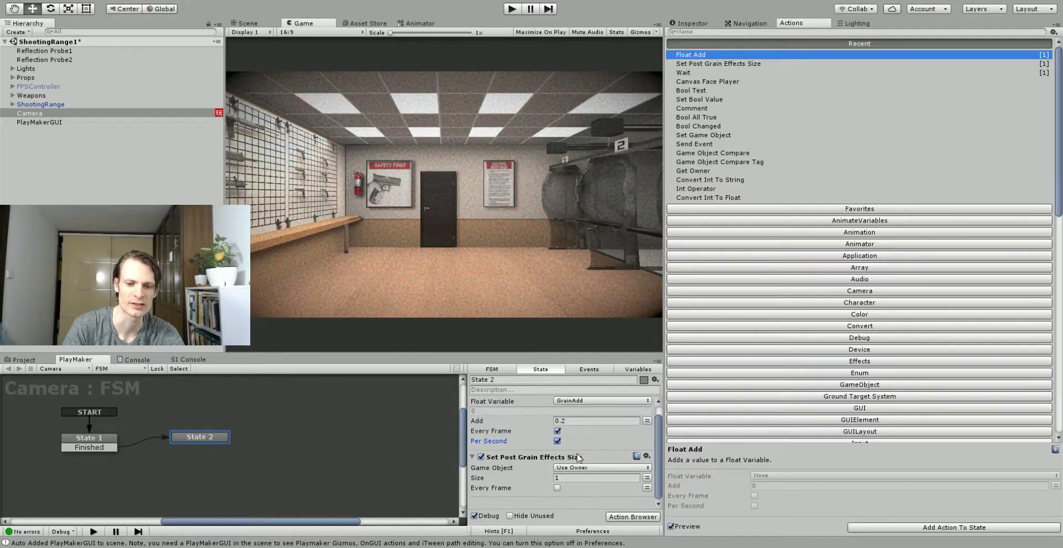
pyautogui.click(557, 487)
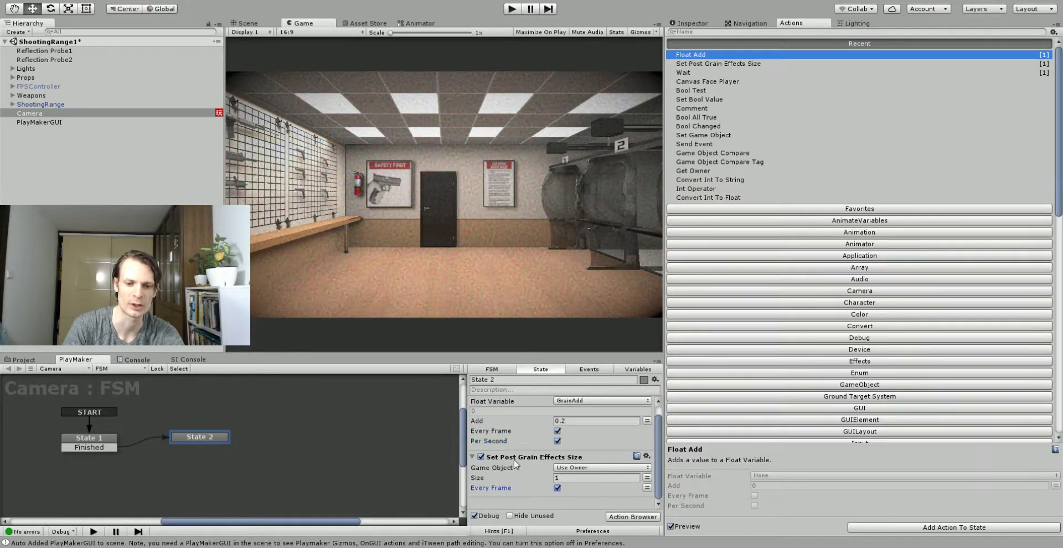
# Step: Play the scene, examine the Post Processing Controller's grain size while State 2 runs, and stop playback
pyautogui.click(511, 9)
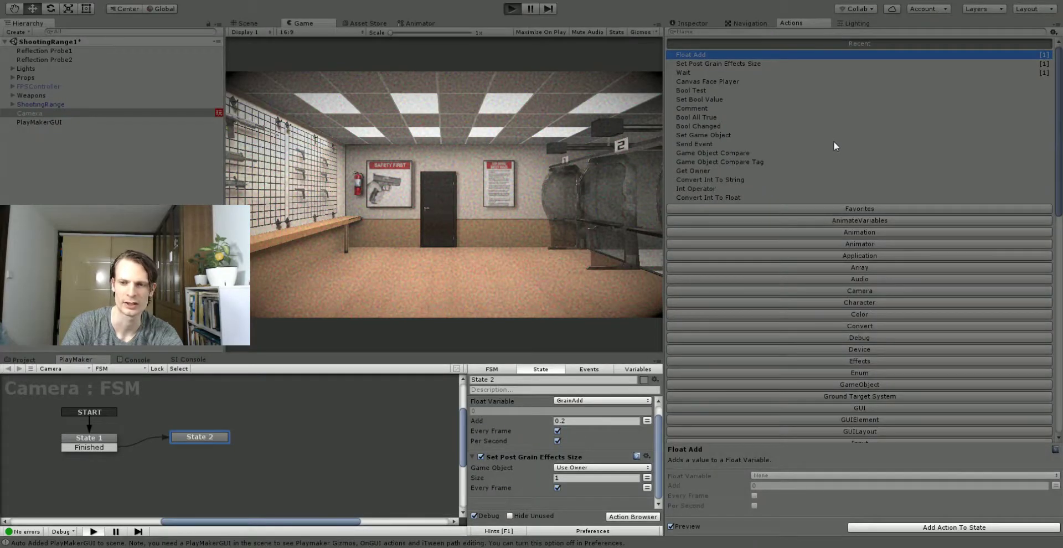
pyautogui.click(694, 24)
pyautogui.scroll(-3, 944, 247)
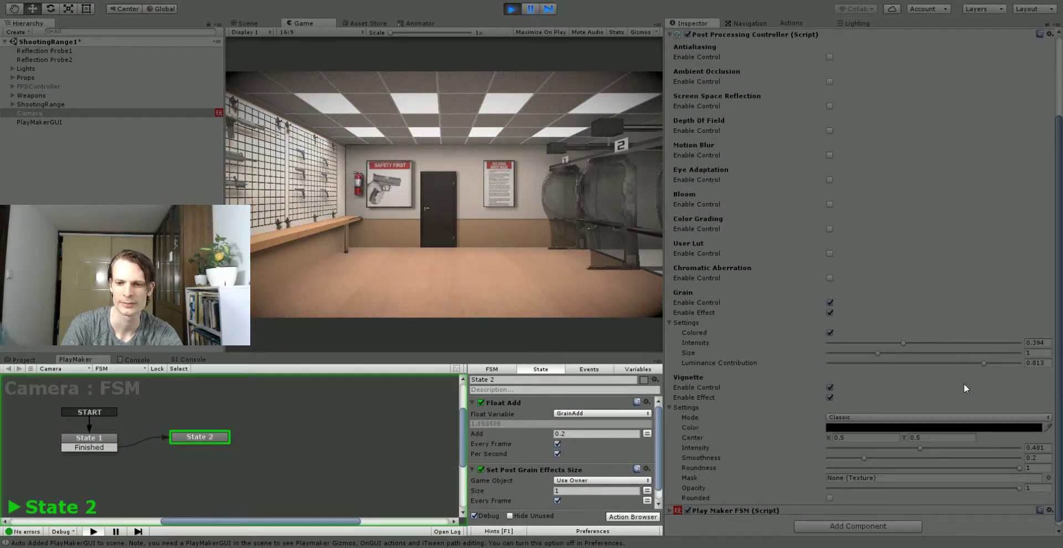
pyautogui.scroll(-1, 964, 387)
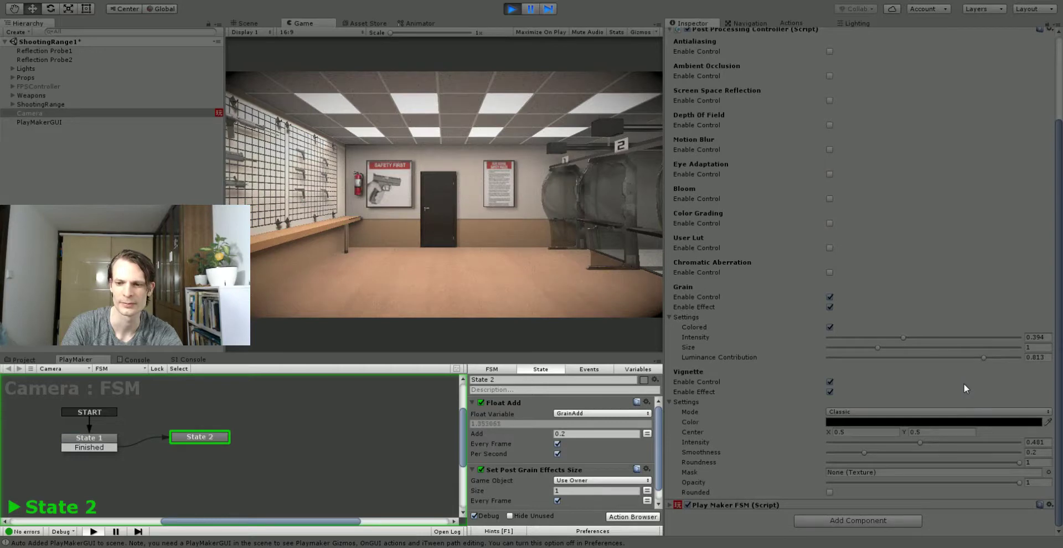
pyautogui.click(520, 9)
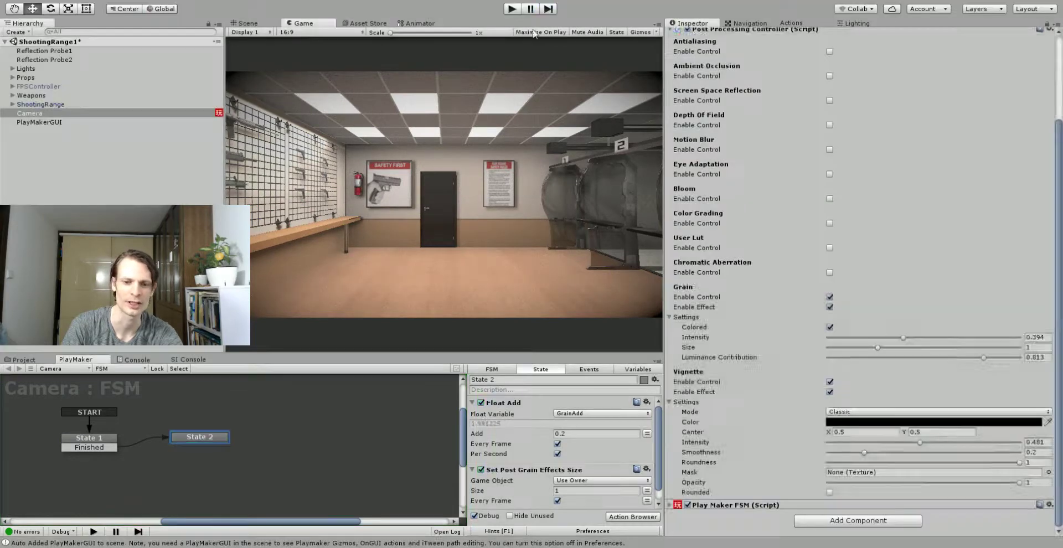
# Step: Assign the GrainAdd variable to the grain action's size, test the growing grain in play mode, and stop playback
pyautogui.click(605, 490)
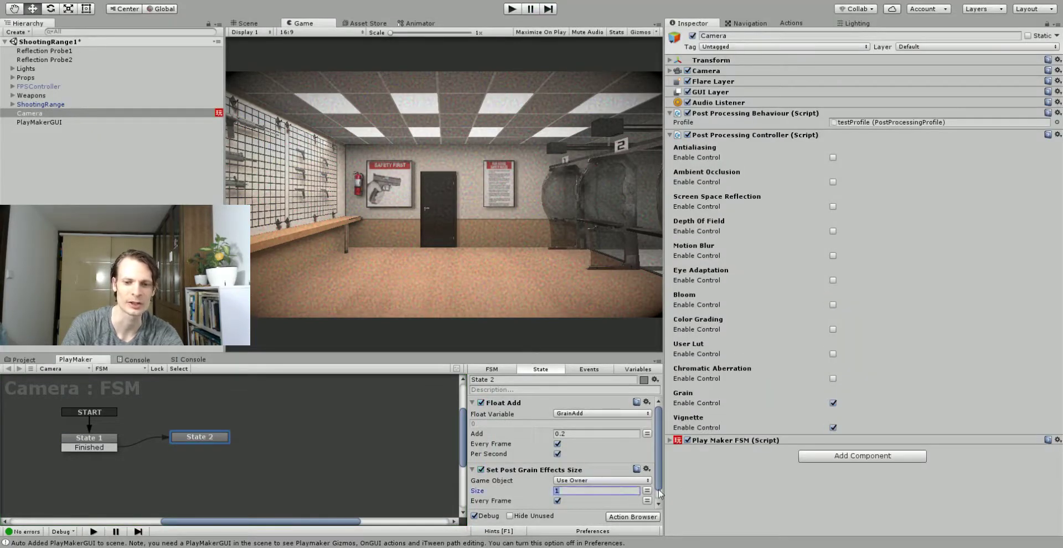
pyautogui.click(647, 490)
pyautogui.click(607, 490)
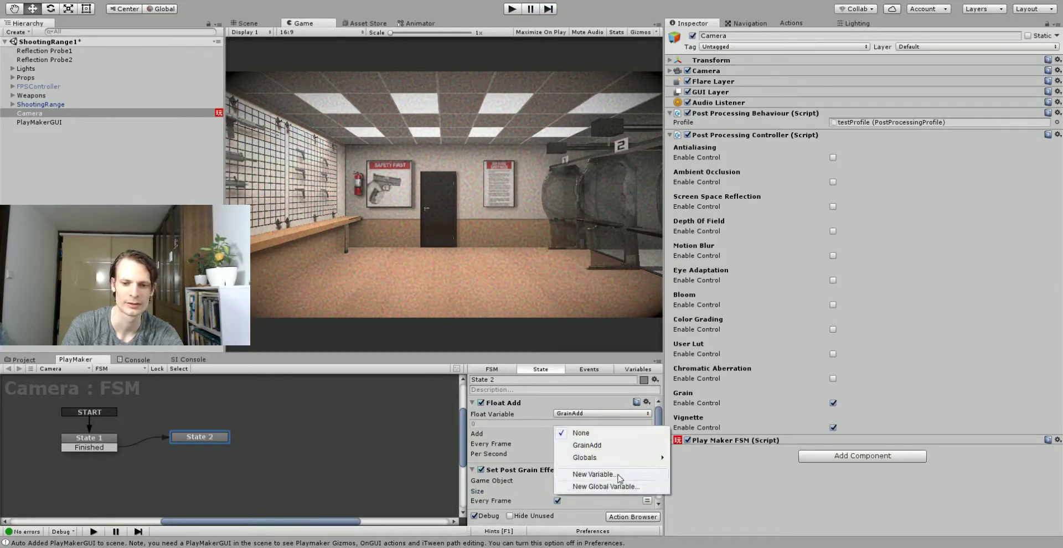
pyautogui.click(620, 447)
pyautogui.click(511, 9)
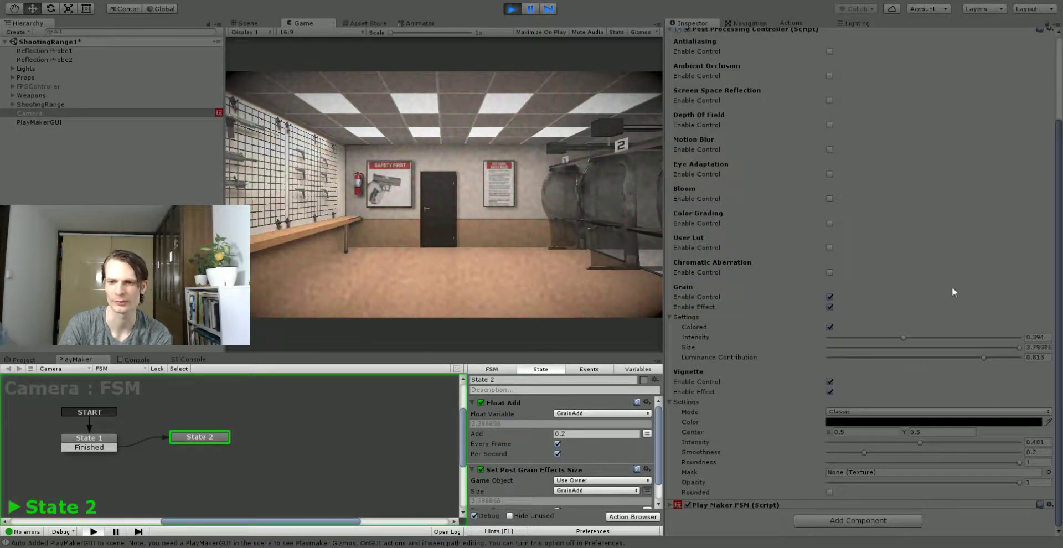
pyautogui.click(512, 8)
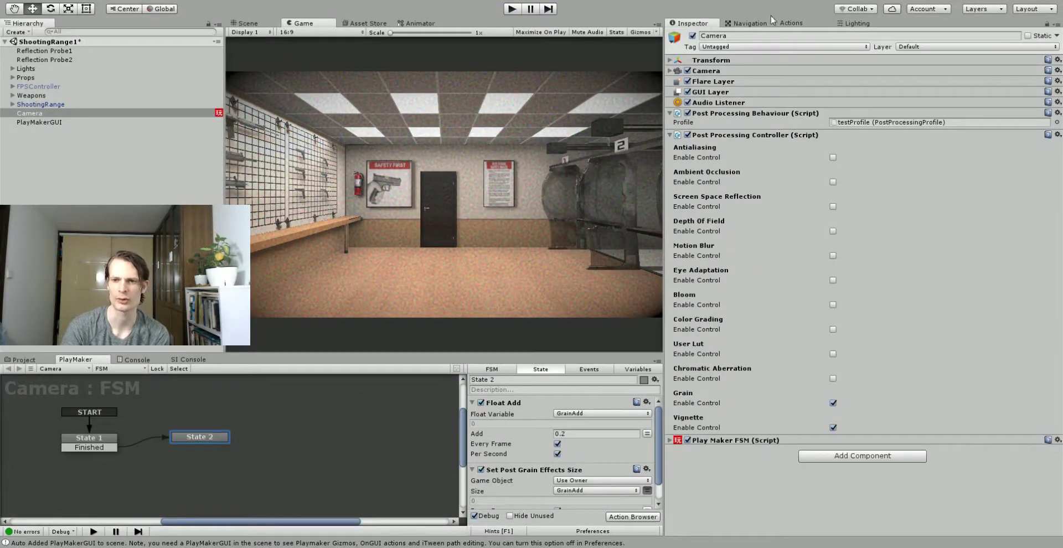
pyautogui.click(786, 22)
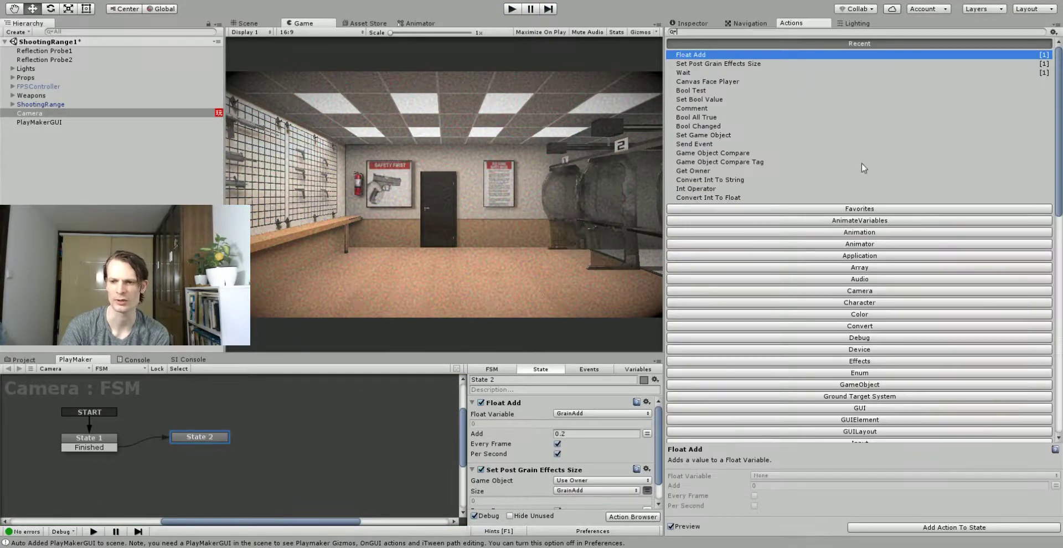
pyautogui.scroll(-5, 863, 168)
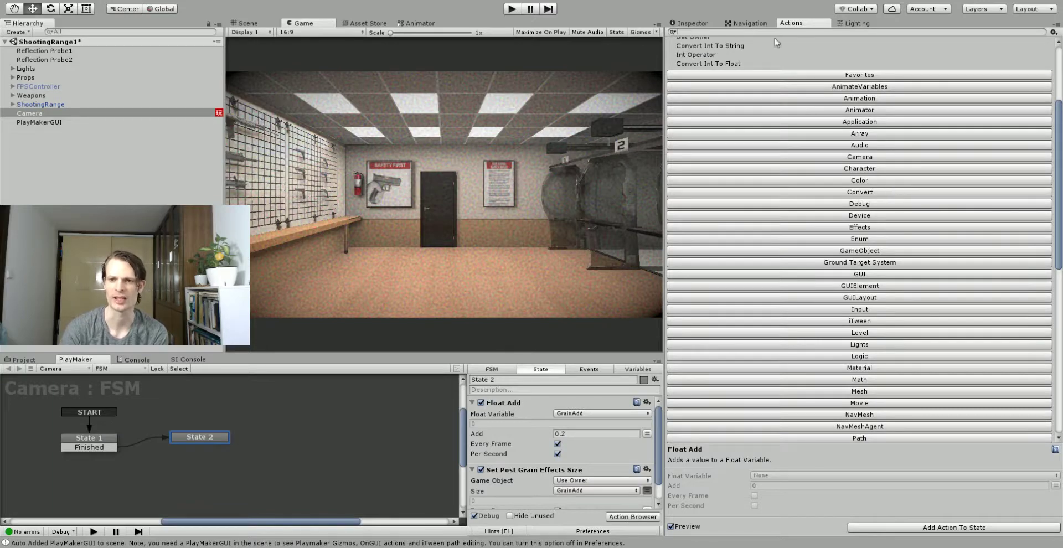
pyautogui.click(760, 24)
pyautogui.click(709, 24)
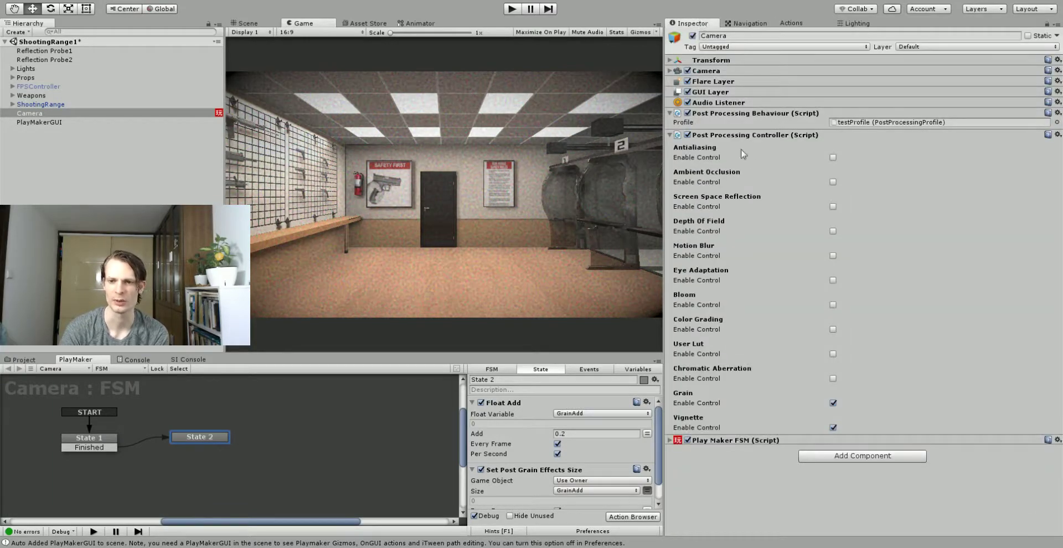
# Step: Play the scene, enable the control and effect for Antialiasing in the Post Processing Controller, and expand its settings
pyautogui.click(513, 10)
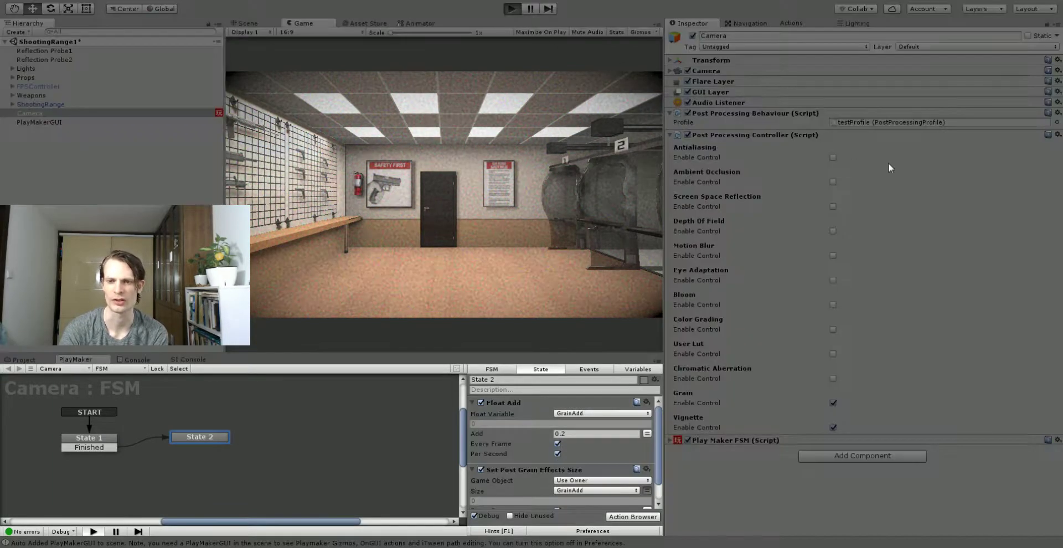
pyautogui.click(833, 158)
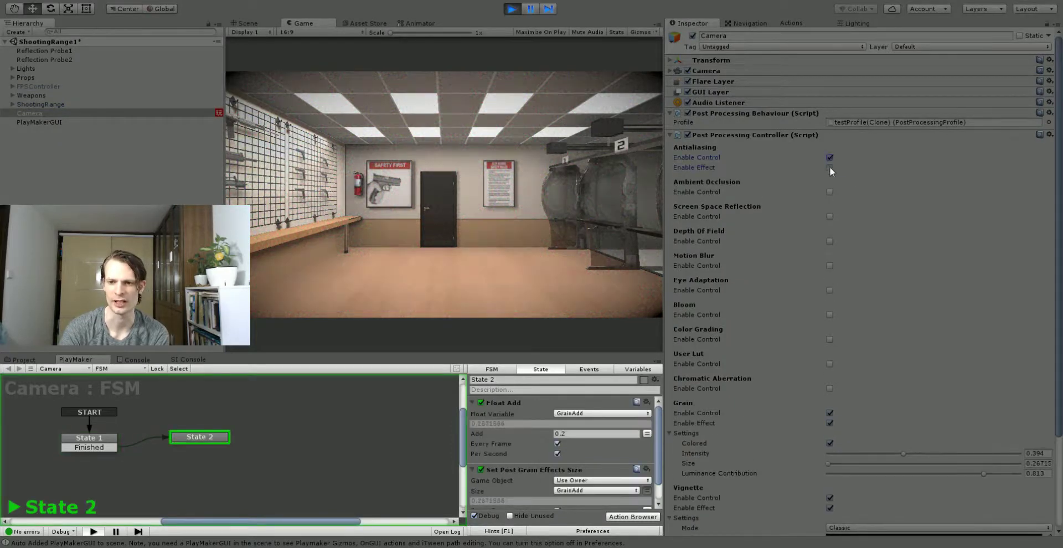
pyautogui.click(829, 167)
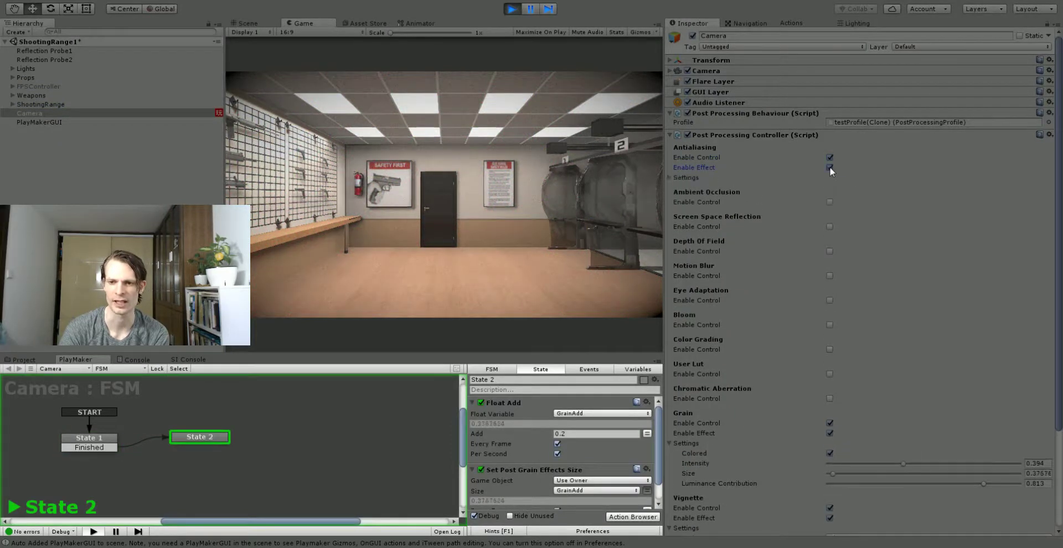
pyautogui.click(670, 176)
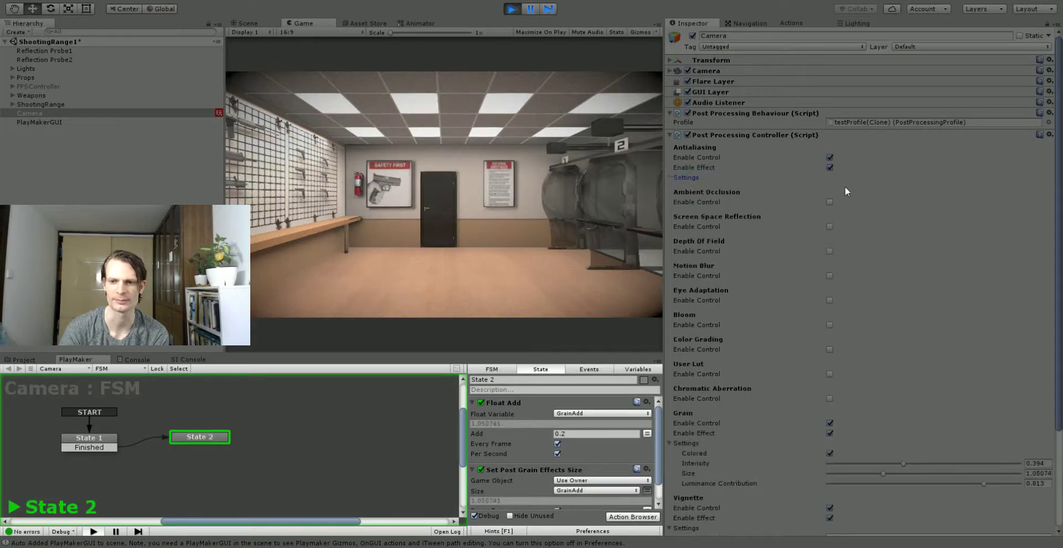
pyautogui.click(681, 176)
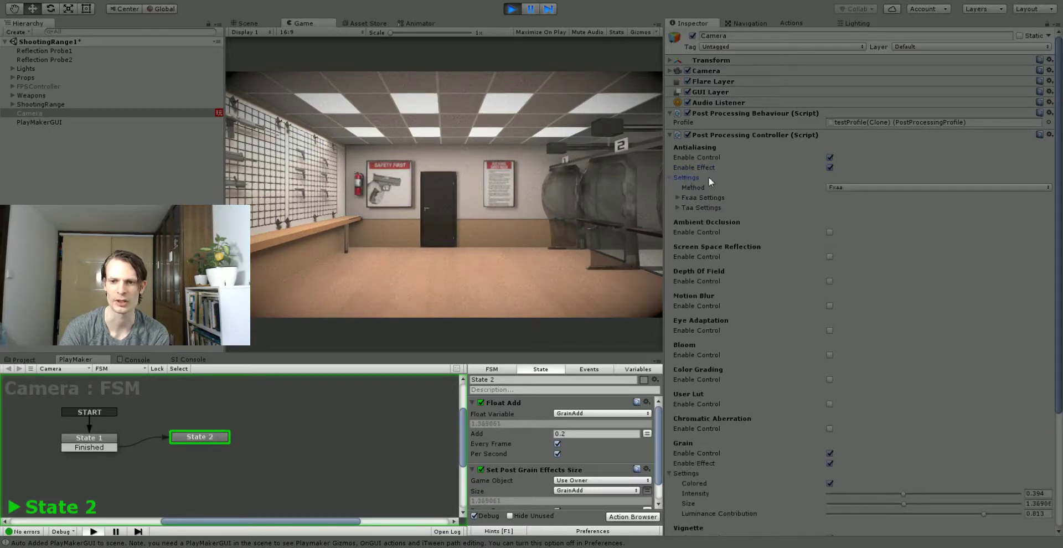
# Step: Switch the antialiasing method to Taa and raise its Jitter Spread to about 0.845
pyautogui.click(835, 188)
pyautogui.click(834, 207)
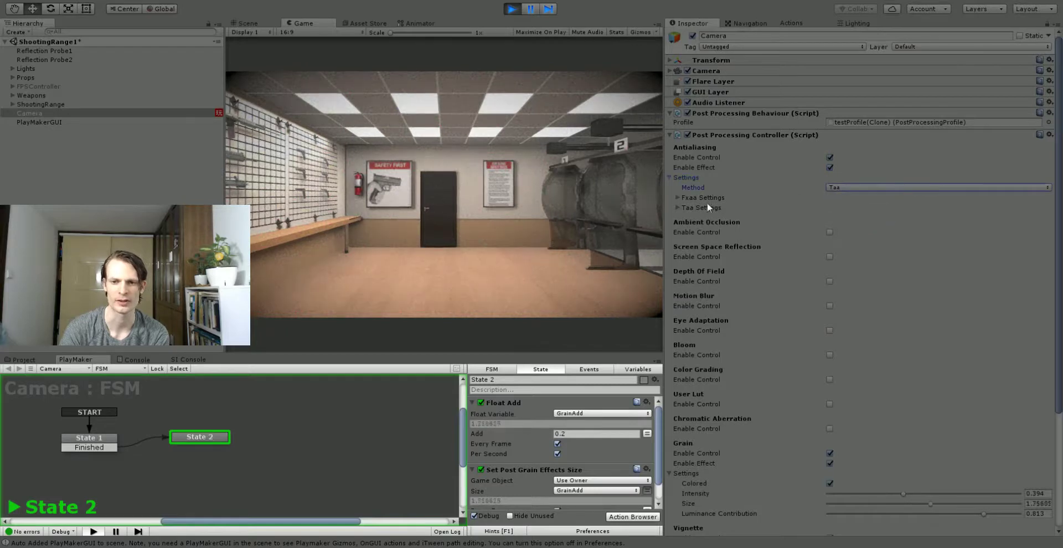
pyautogui.click(683, 207)
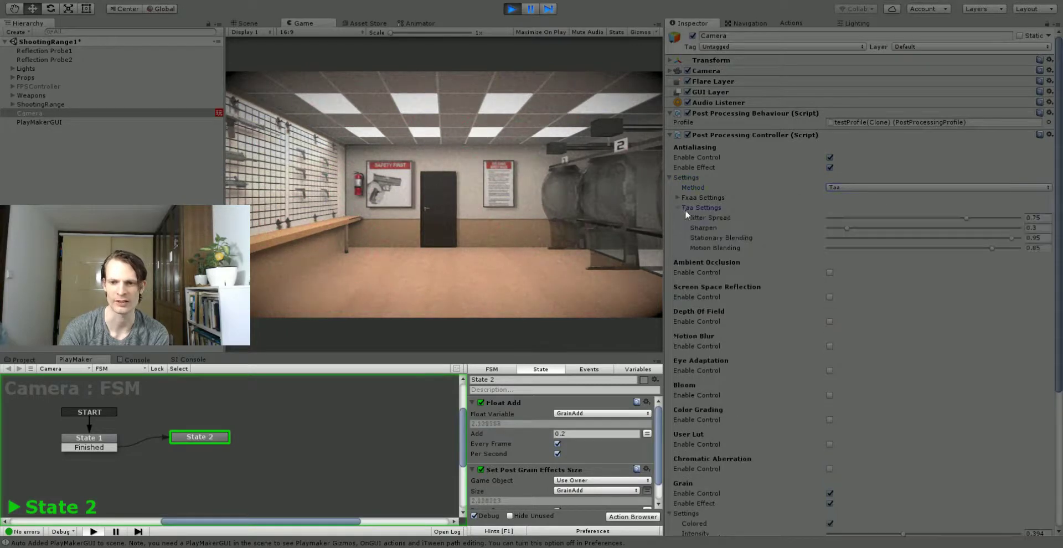
pyautogui.moveTo(931, 218); pyautogui.dragTo(987, 217)
# Step: Enable the control and effect for Color Grading and expand its Tonemapping settings
pyautogui.scroll(-5, 869, 348)
pyautogui.scroll(-3, 869, 347)
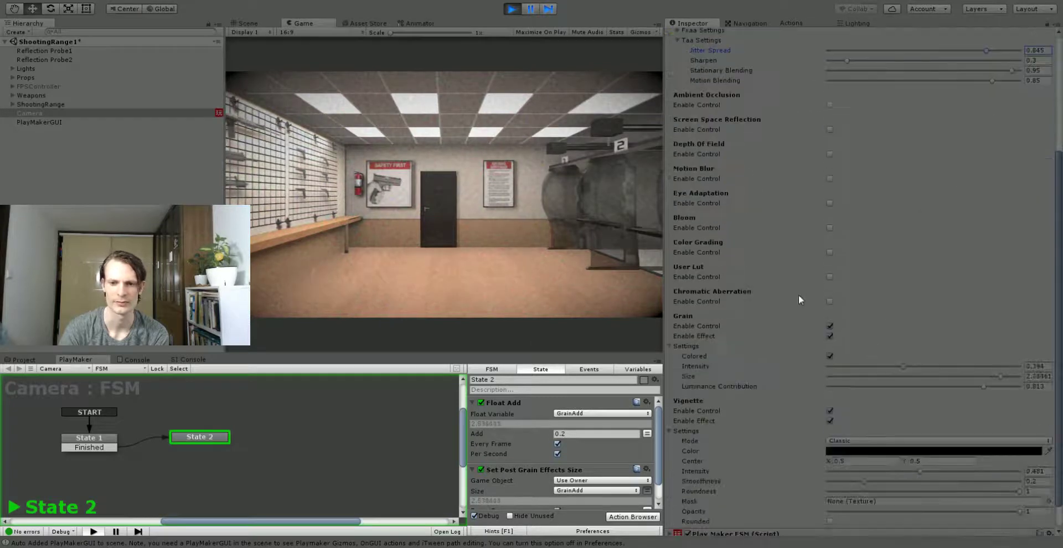
pyautogui.click(828, 252)
pyautogui.click(829, 258)
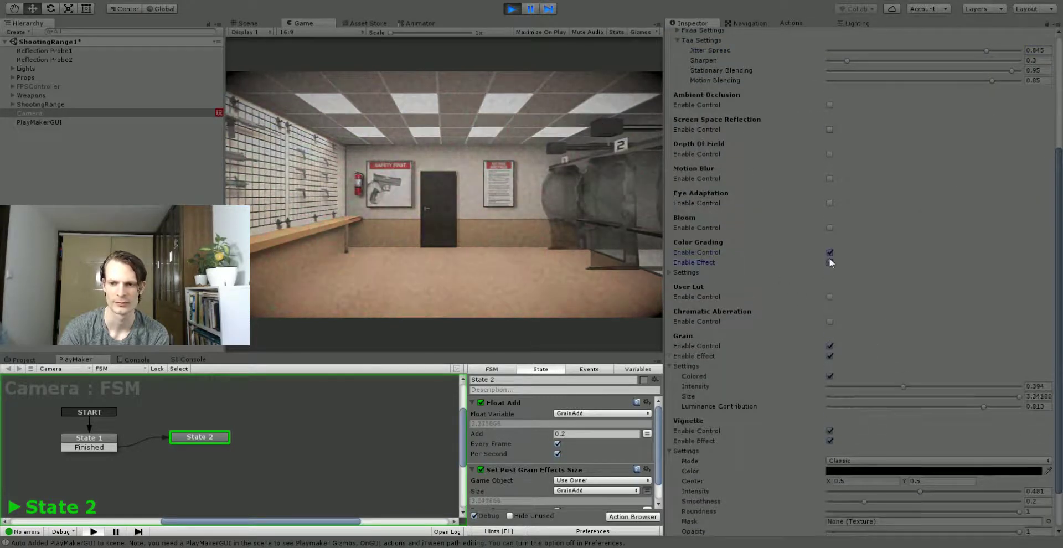
pyautogui.click(699, 273)
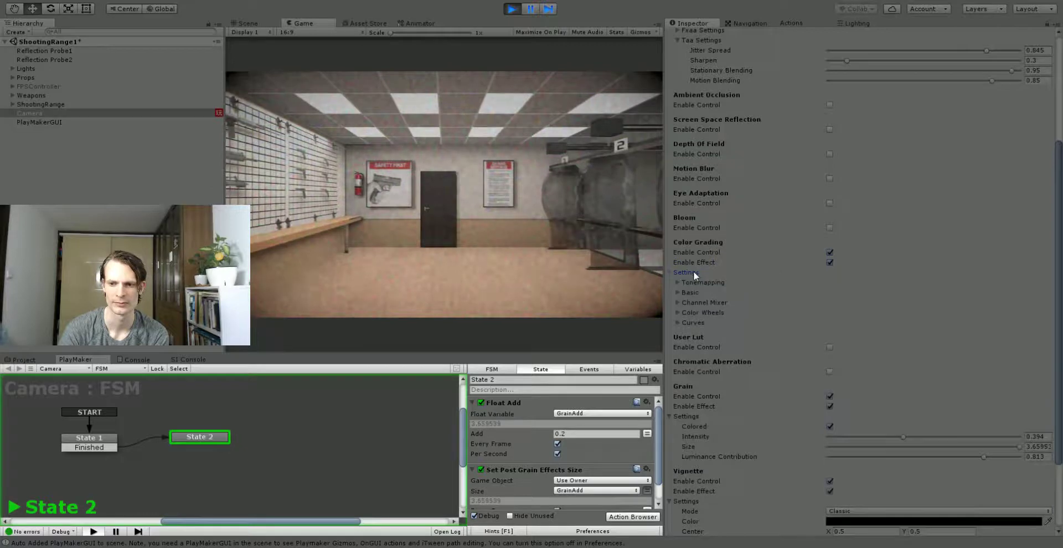
pyautogui.click(719, 283)
pyautogui.scroll(-3, 724, 283)
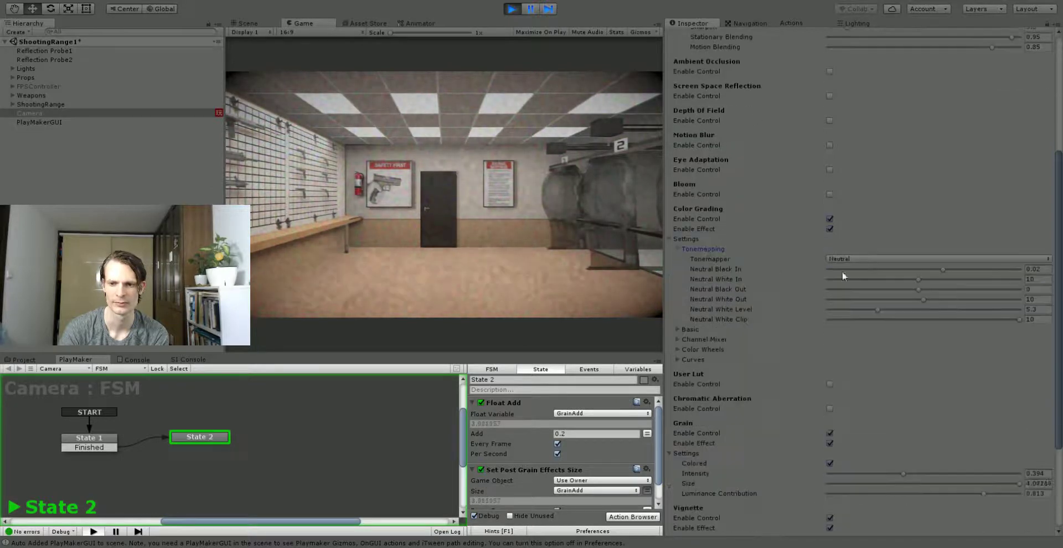
# Step: Set the Tonemapper to ACES with Neutral Black In about 0.087, White In 5.34, Black Out 0.0574, White Out 4.69 and White Level 13.1
pyautogui.click(916, 259)
pyautogui.click(882, 283)
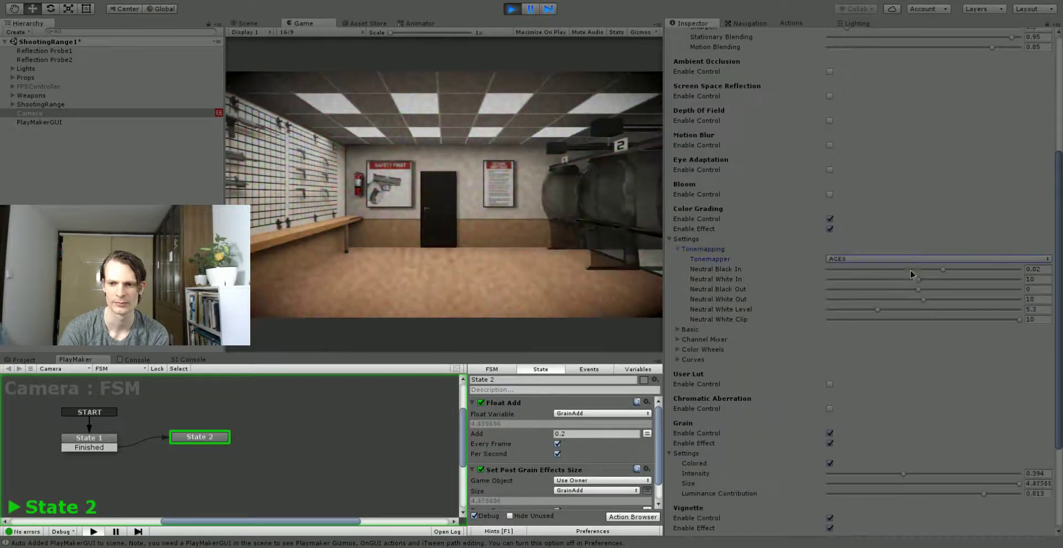
pyautogui.moveTo(886, 271); pyautogui.dragTo(983, 274)
pyautogui.moveTo(918, 279); pyautogui.dragTo(952, 310)
pyautogui.scroll(-5, 938, 369)
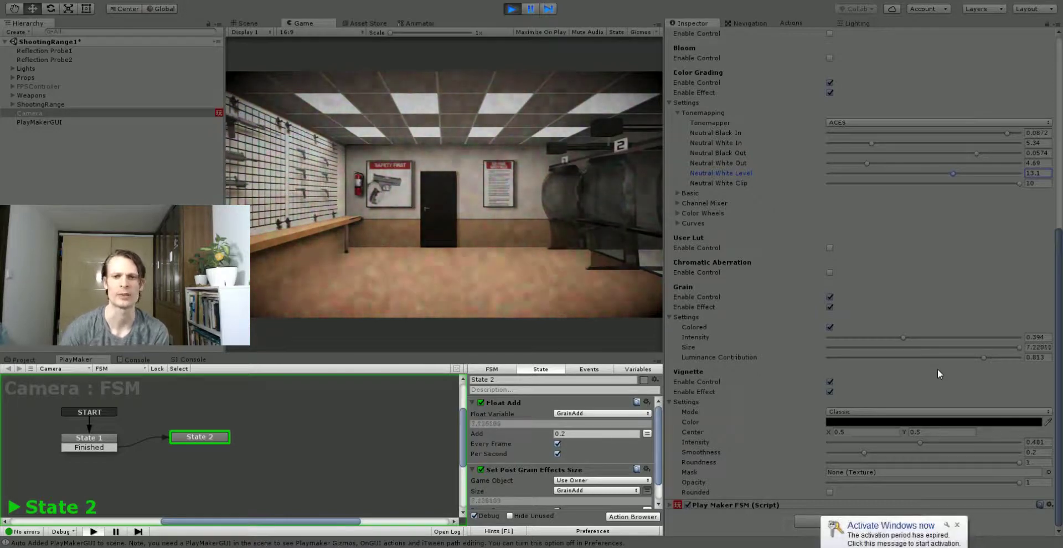
pyautogui.click(957, 524)
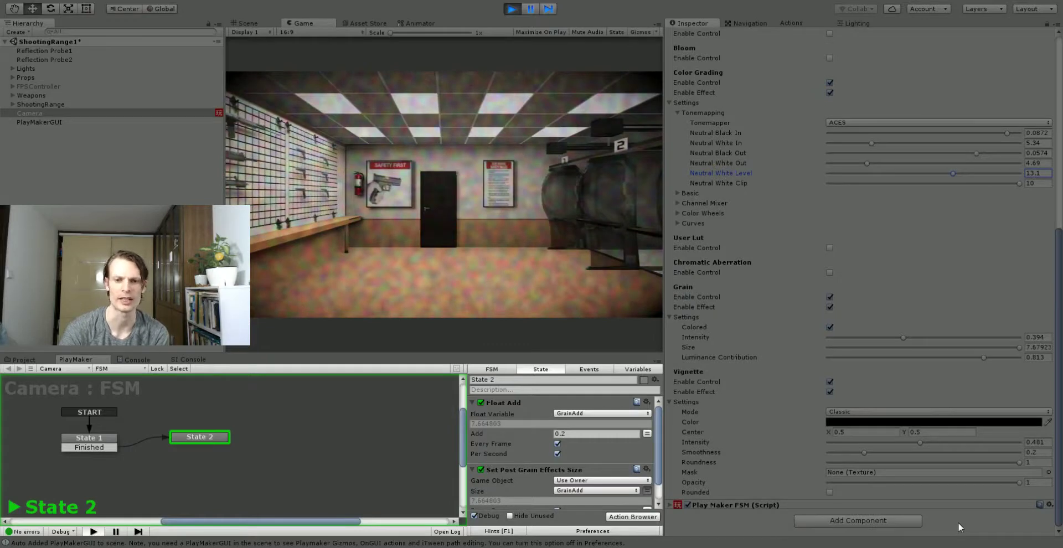